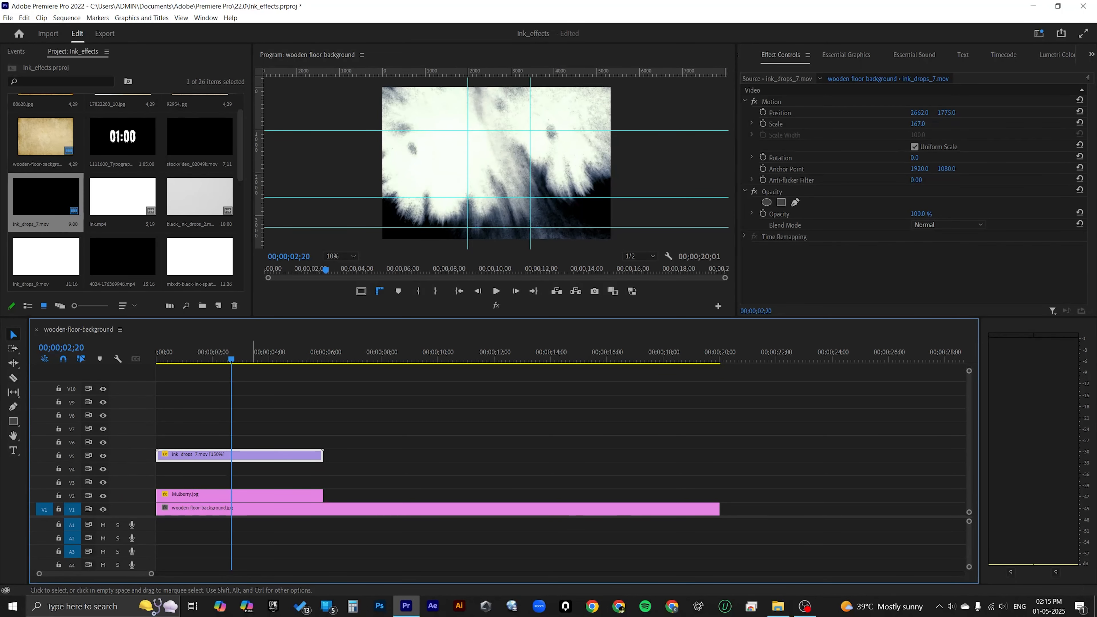
# Step: Apply the Track Matte Key effect to the Mulberry.jpg clip on track V2
pyautogui.click(233, 473)
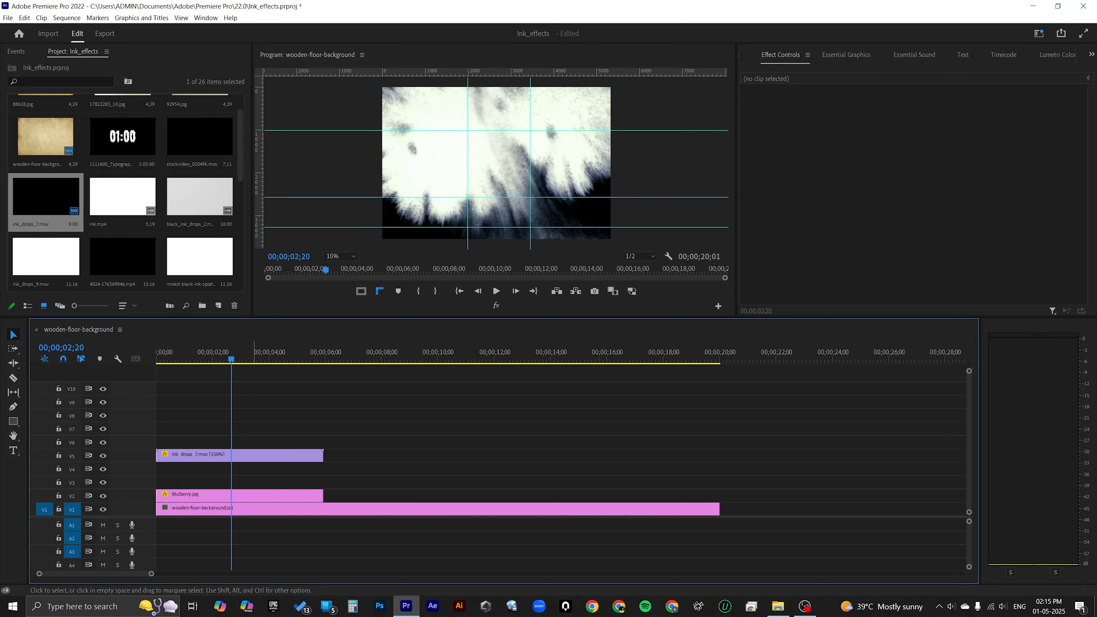
pyautogui.click(238, 495)
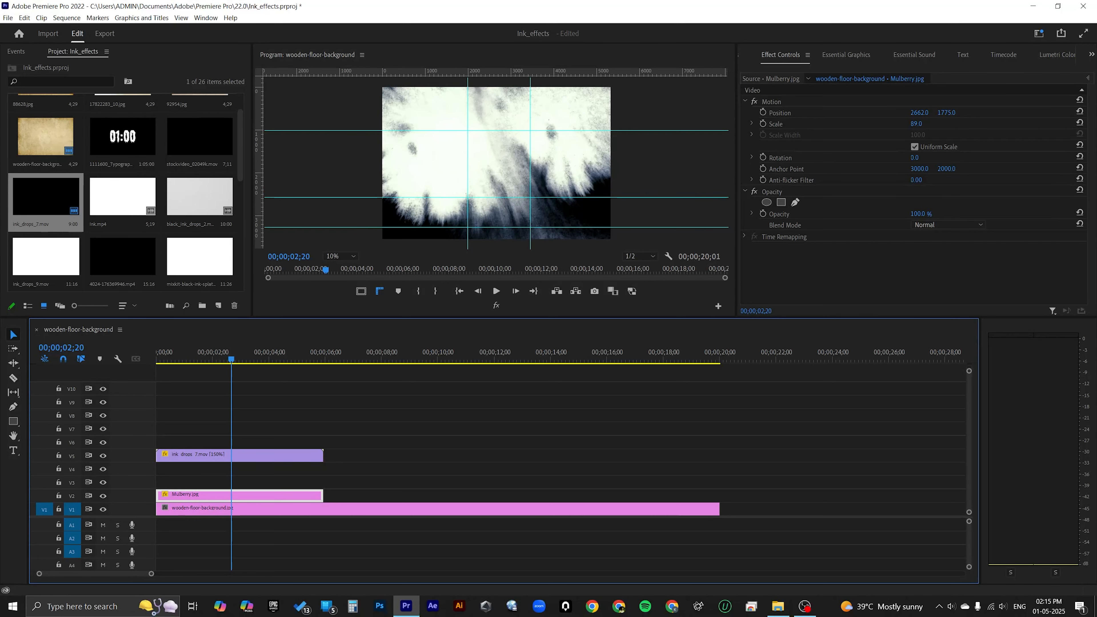
pyautogui.hotkey('shift', '7')
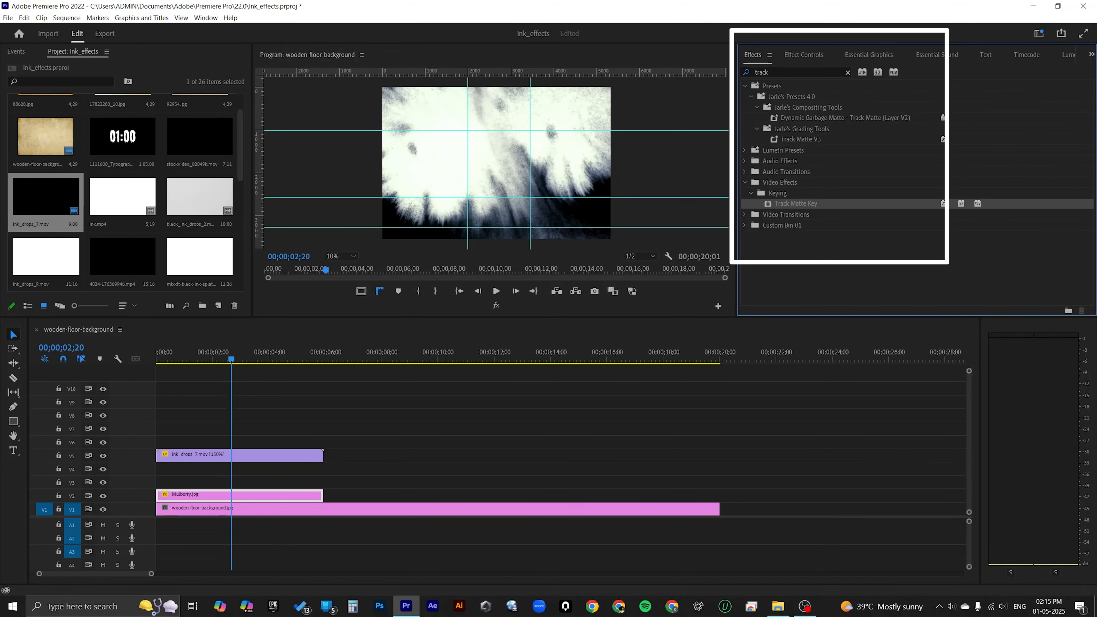
pyautogui.click(769, 72)
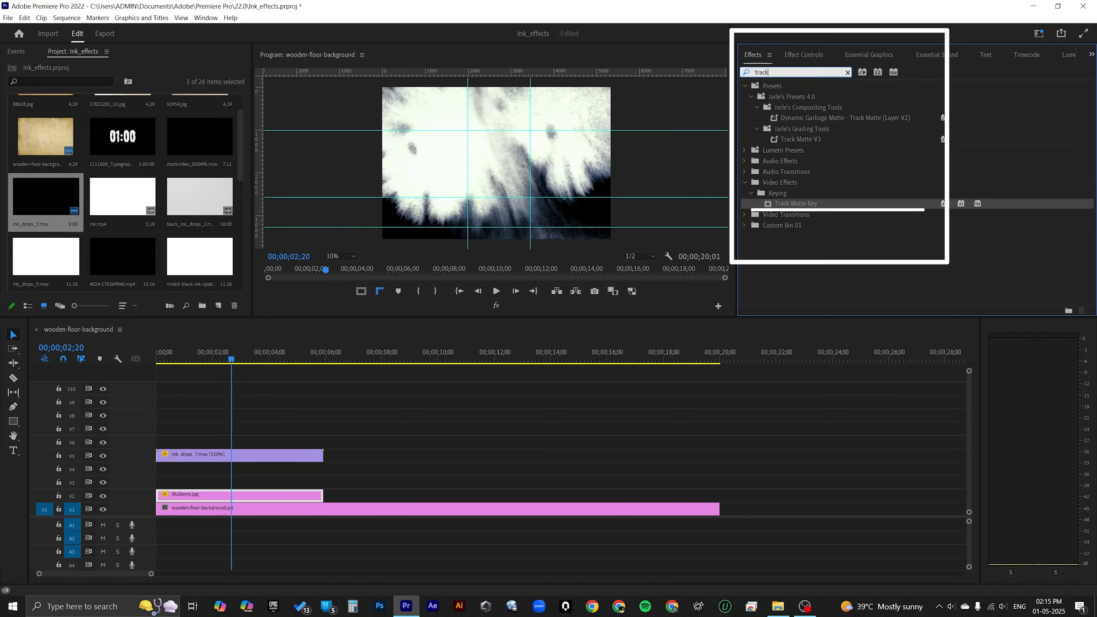
pyautogui.moveTo(796, 203)
pyautogui.mouseDown()
pyautogui.moveTo(324, 479)
pyautogui.moveTo(351, 479)
pyautogui.moveTo(277, 495)
pyautogui.mouseUp()
# Step: Set the Track Matte Key's matte on the Mulberry.jpg clip to Video 5, the track holding the ink drops clip
pyautogui.click(803, 55)
pyautogui.scroll(-3, 842, 242)
pyautogui.click(934, 255)
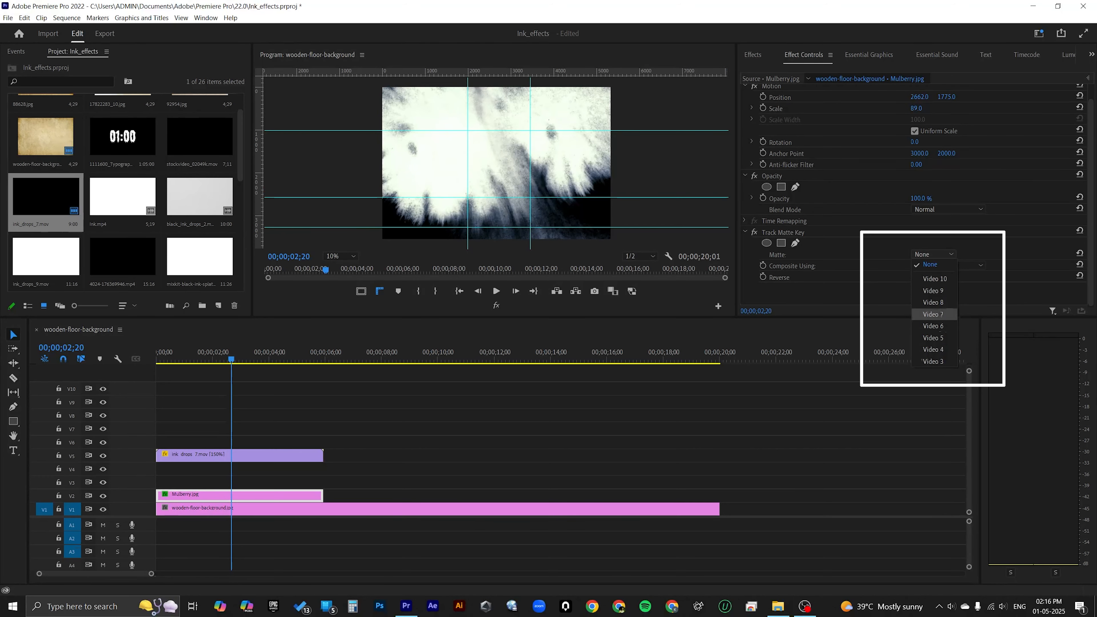
pyautogui.click(340, 415)
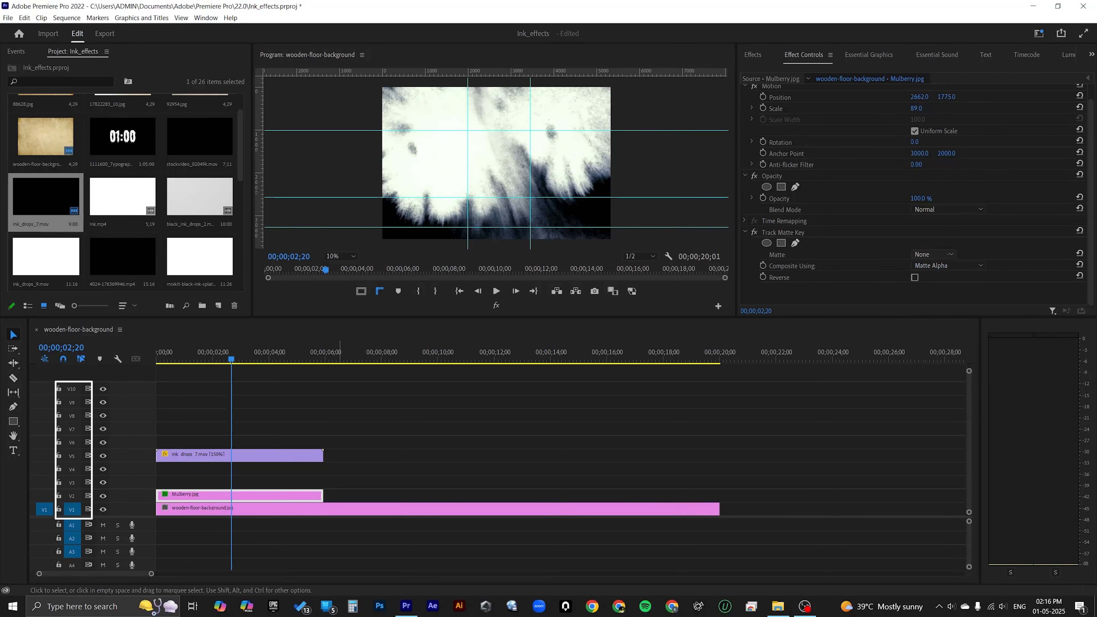
pyautogui.click(293, 429)
pyautogui.click(287, 455)
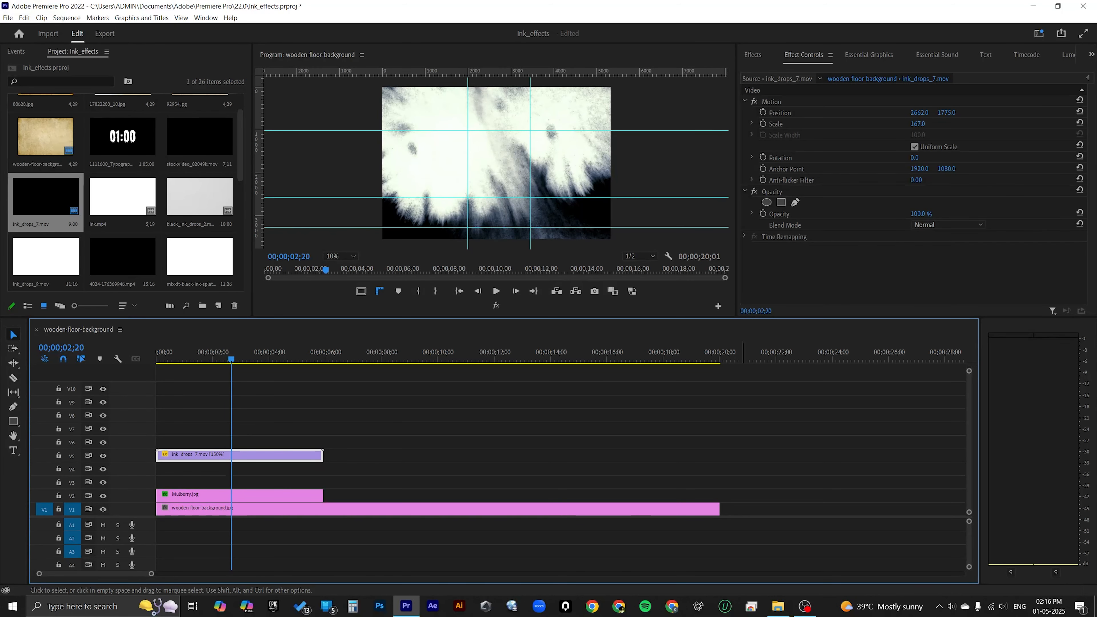
pyautogui.click(240, 496)
pyautogui.click(933, 270)
pyautogui.click(933, 352)
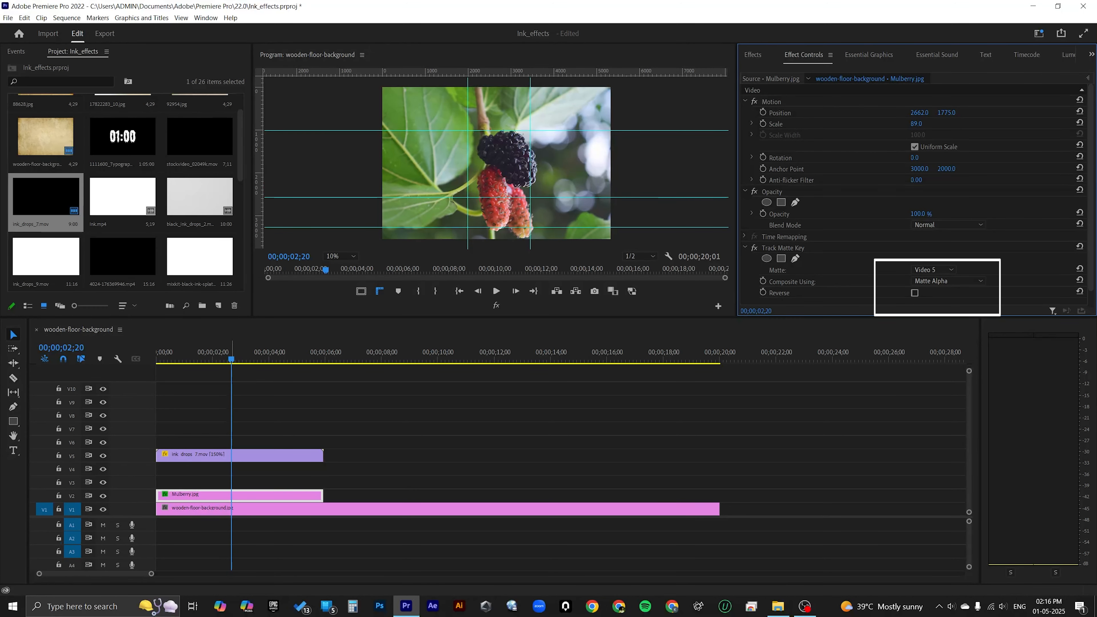
# Step: Set the Track Matte Key's Composite Using option to Matte Luma, checking the frame at 00;00;03;22
pyautogui.moveTo(231, 357); pyautogui.dragTo(261, 358)
pyautogui.click(947, 281)
pyautogui.click(939, 303)
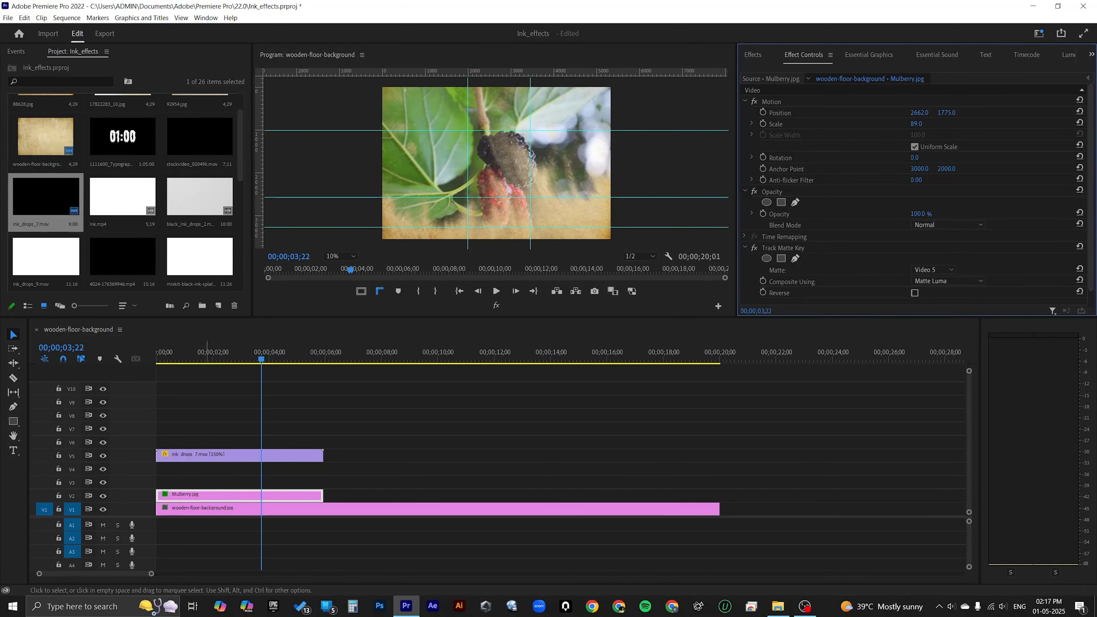
# Step: Try the Reverse option of the Track Matte Key on the Mulberry.jpg clip and switch it back off
pyautogui.moveTo(258, 355); pyautogui.dragTo(219, 355)
pyautogui.click(914, 293)
pyautogui.click(314, 269)
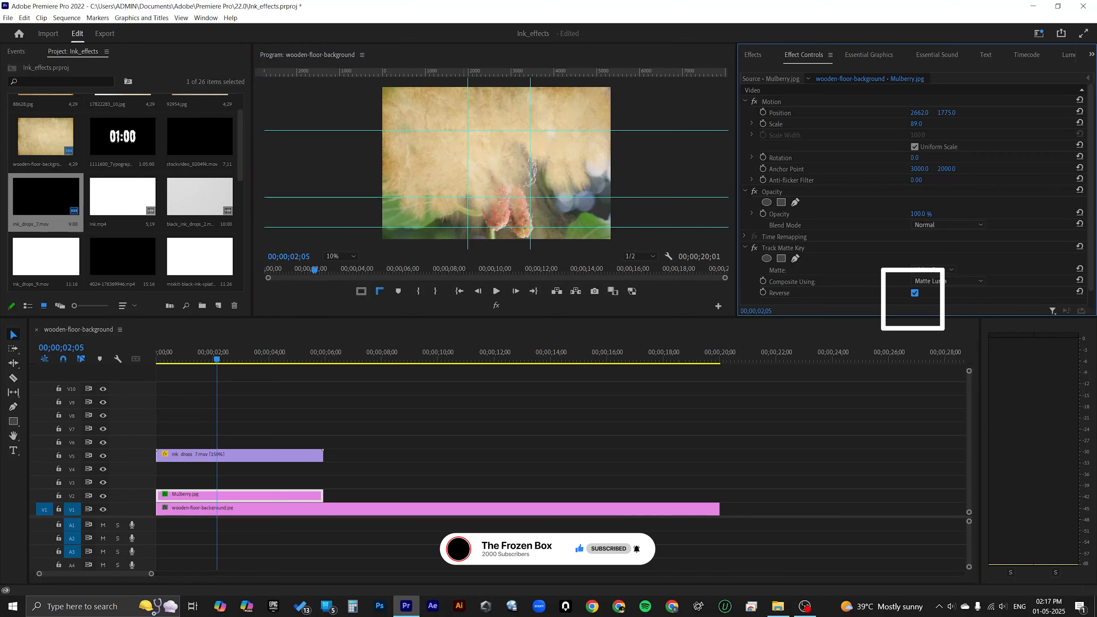
pyautogui.click(914, 293)
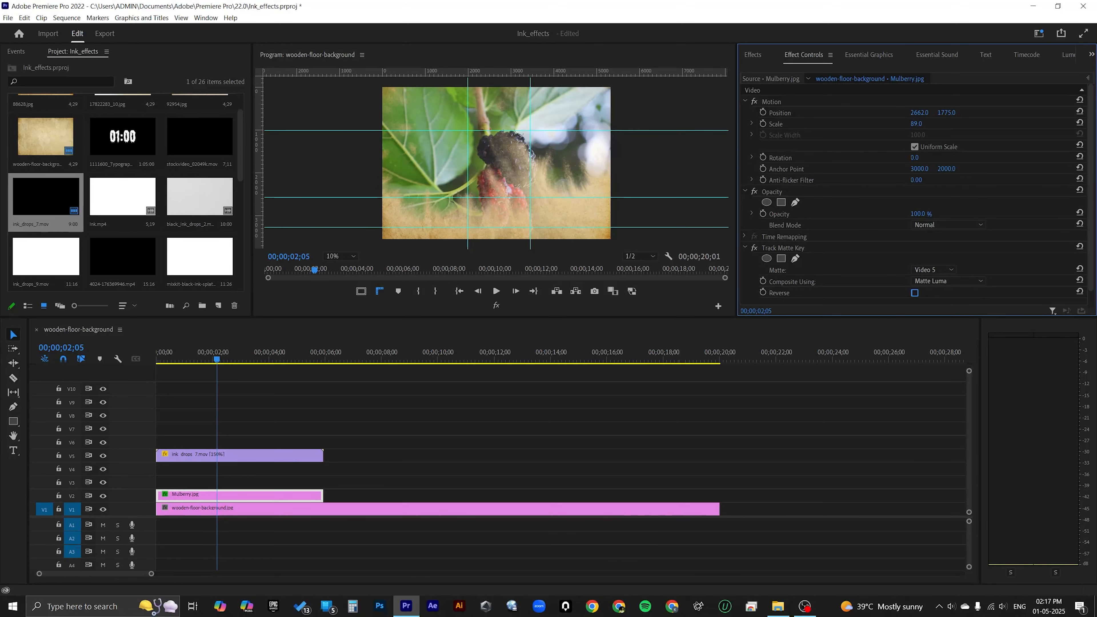
# Step: Play the sequence from the beginning to preview the ink reveal of the mulberry image
pyautogui.click(157, 359)
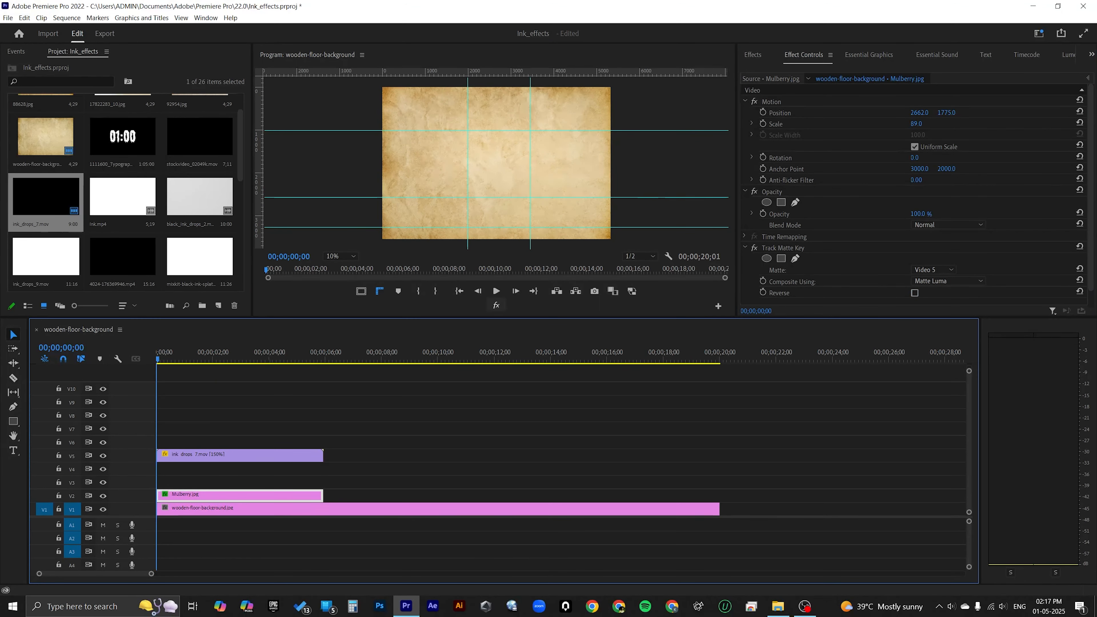
pyautogui.click(496, 291)
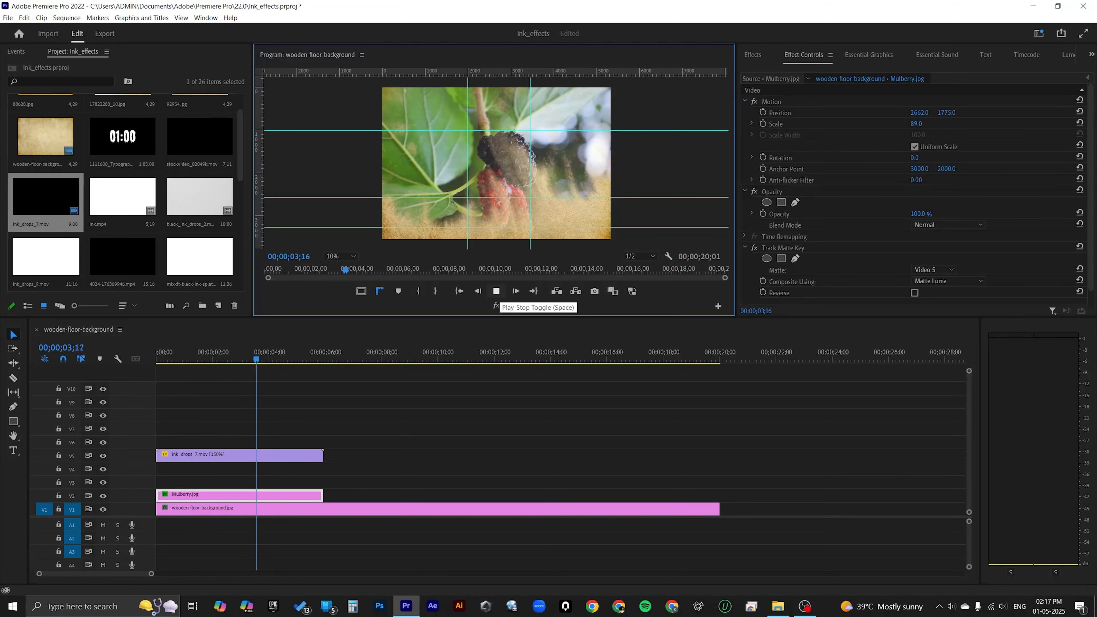
pyautogui.click(496, 291)
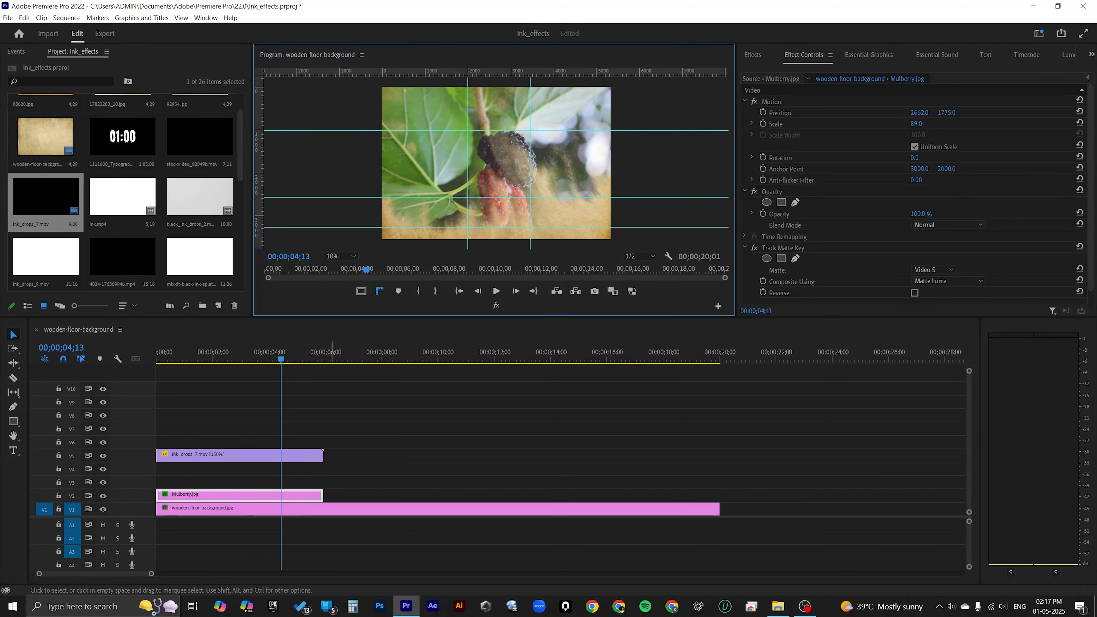
# Step: Split the ink_drops_7.mov and Mulberry.jpg clips at 00;00;05;00 with the Razor tool
pyautogui.moveTo(281, 359)
pyautogui.mouseDown()
pyautogui.moveTo(160, 359)
pyautogui.moveTo(284, 359)
pyautogui.mouseUp()
pyautogui.click(388, 509)
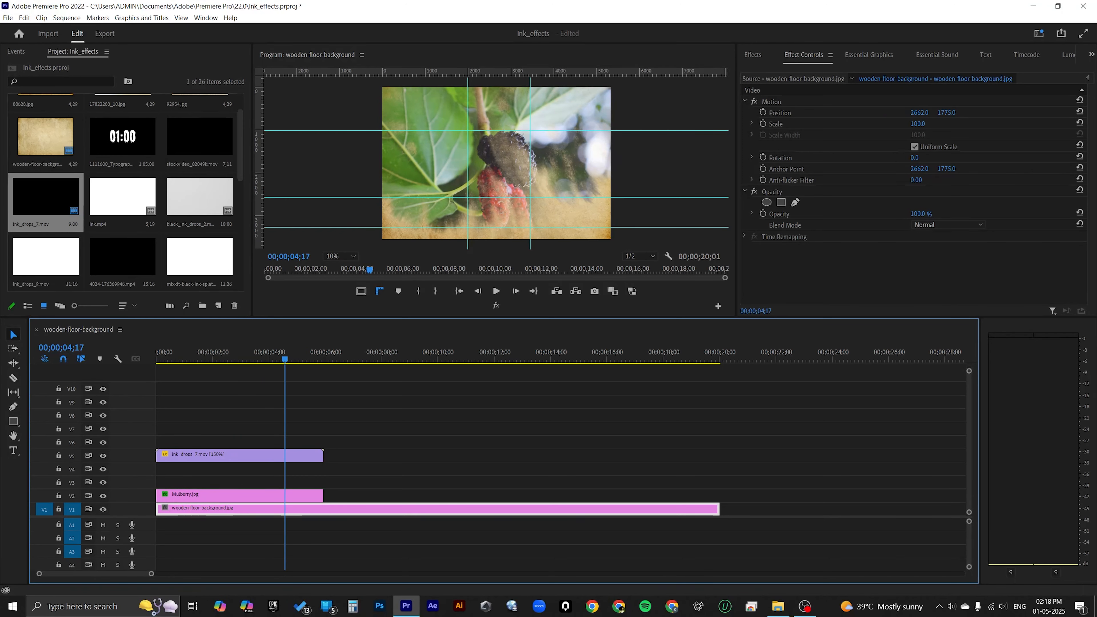
pyautogui.press('space')
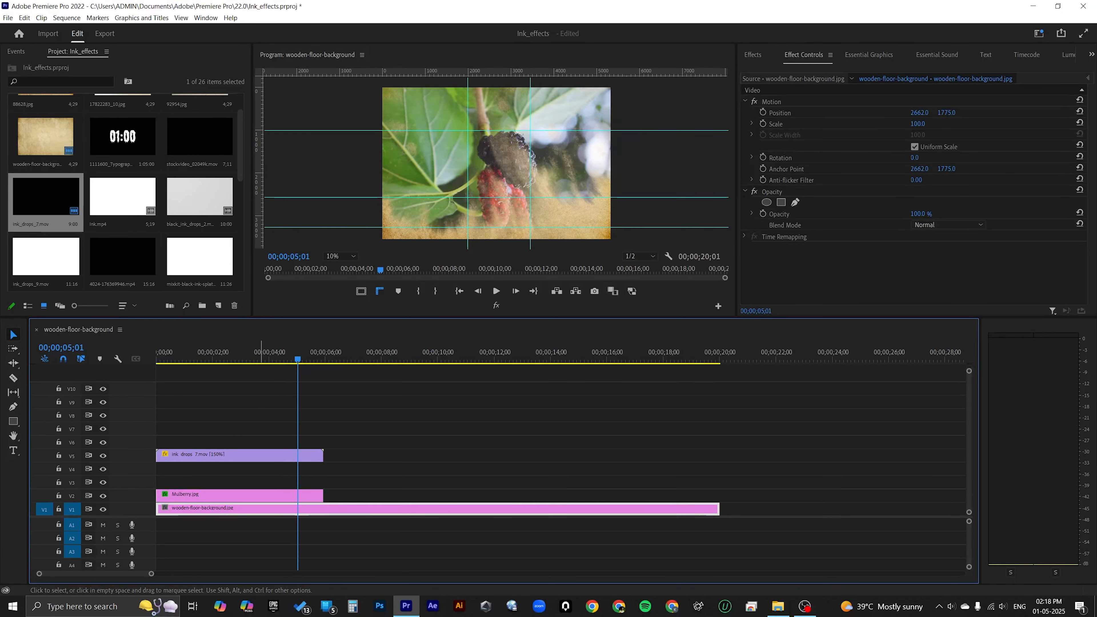
pyautogui.press('Left')
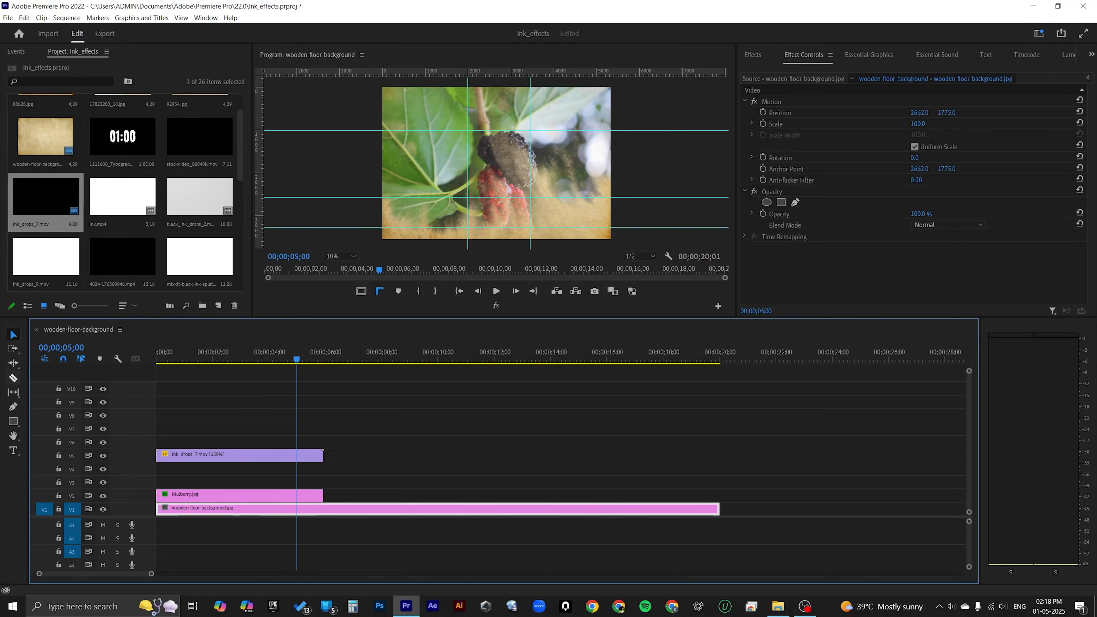
pyautogui.click(13, 378)
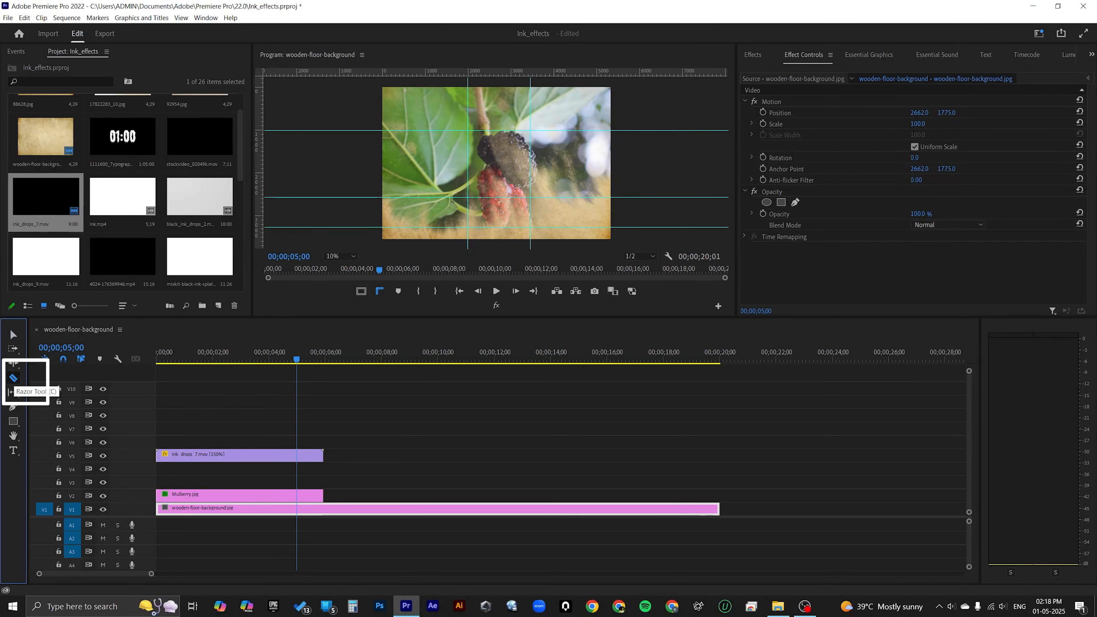
pyautogui.click(296, 456)
pyautogui.click(297, 495)
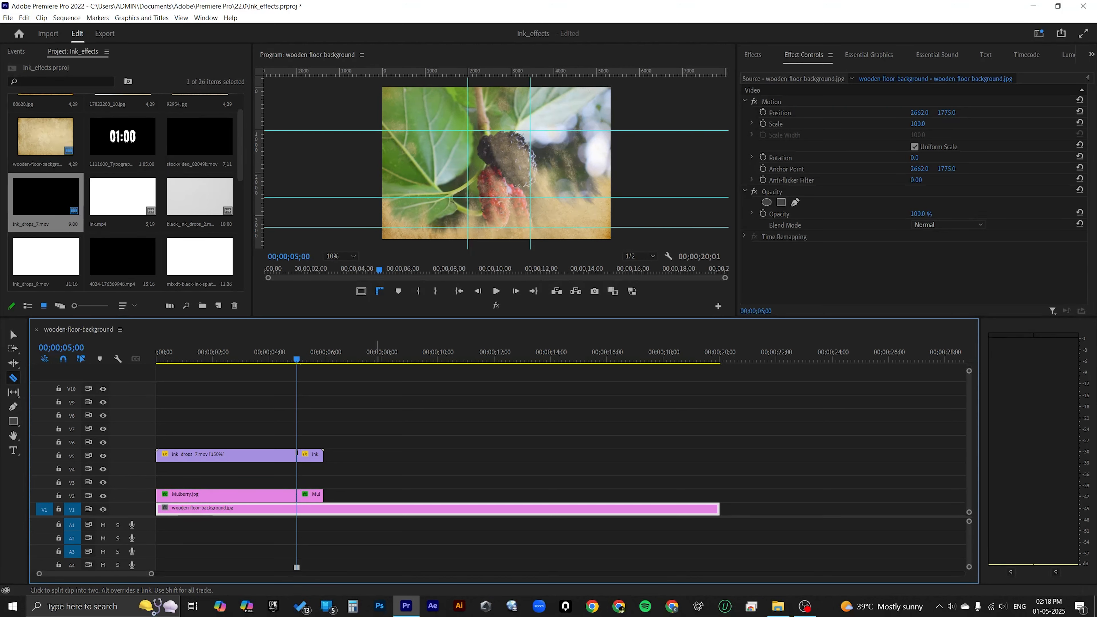
# Step: Delete the leftover ink drops and mulberry pieces after the five-second cut
pyautogui.press('v')
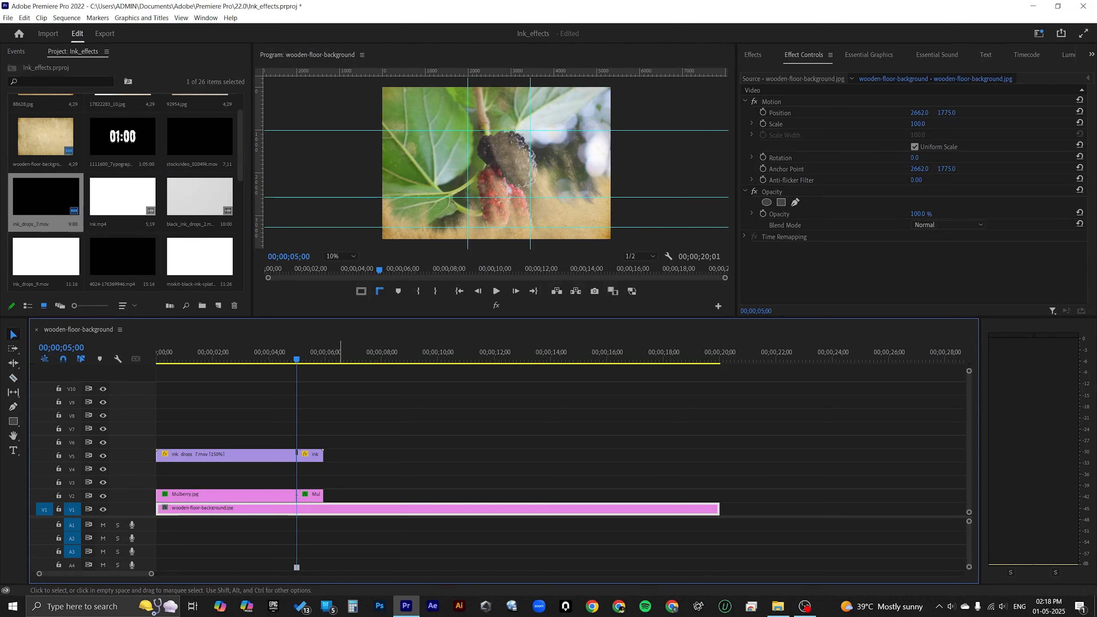
pyautogui.moveTo(343, 435); pyautogui.dragTo(297, 502)
pyautogui.press('Delete')
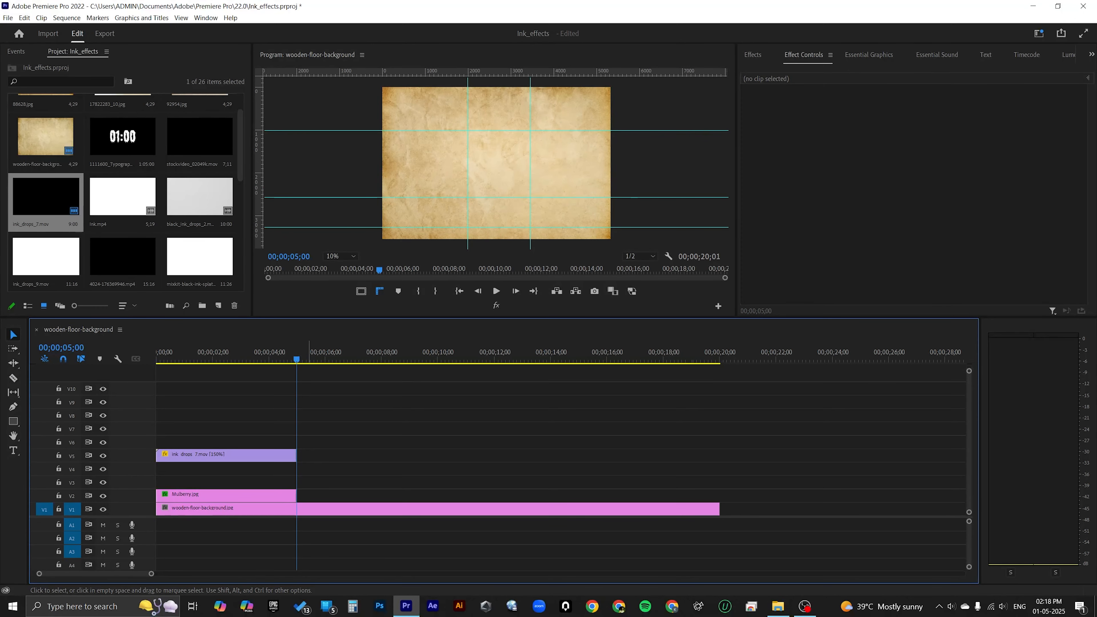
# Step: Find the Transform effect in the Distort group and apply it to the ink_drops_7.mov clip on V5
pyautogui.moveTo(221, 355); pyautogui.dragTo(244, 355)
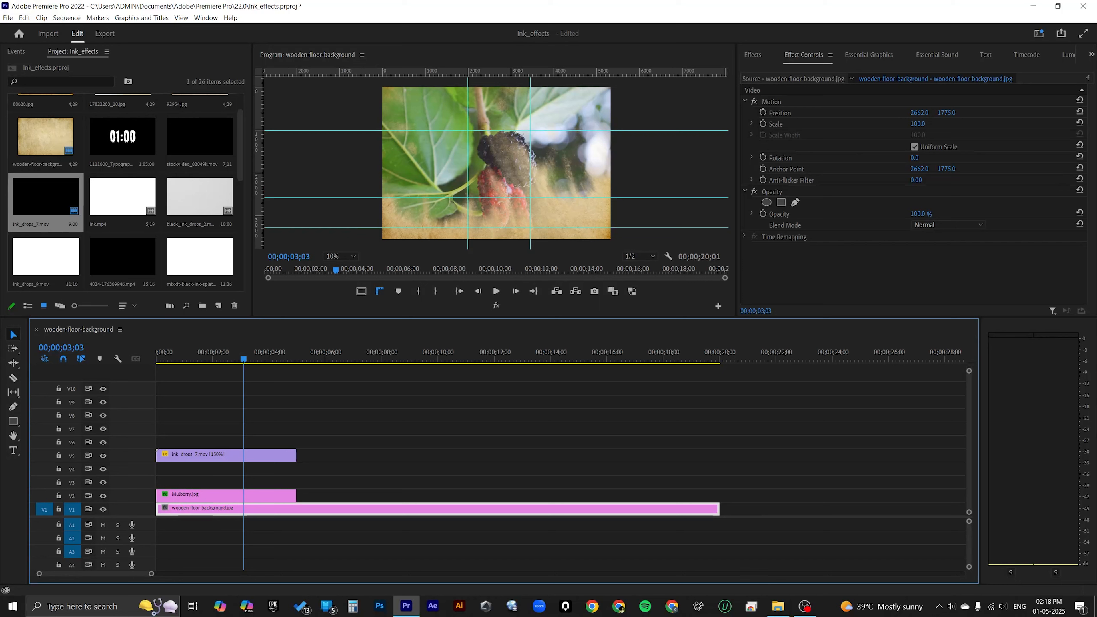
pyautogui.click(261, 456)
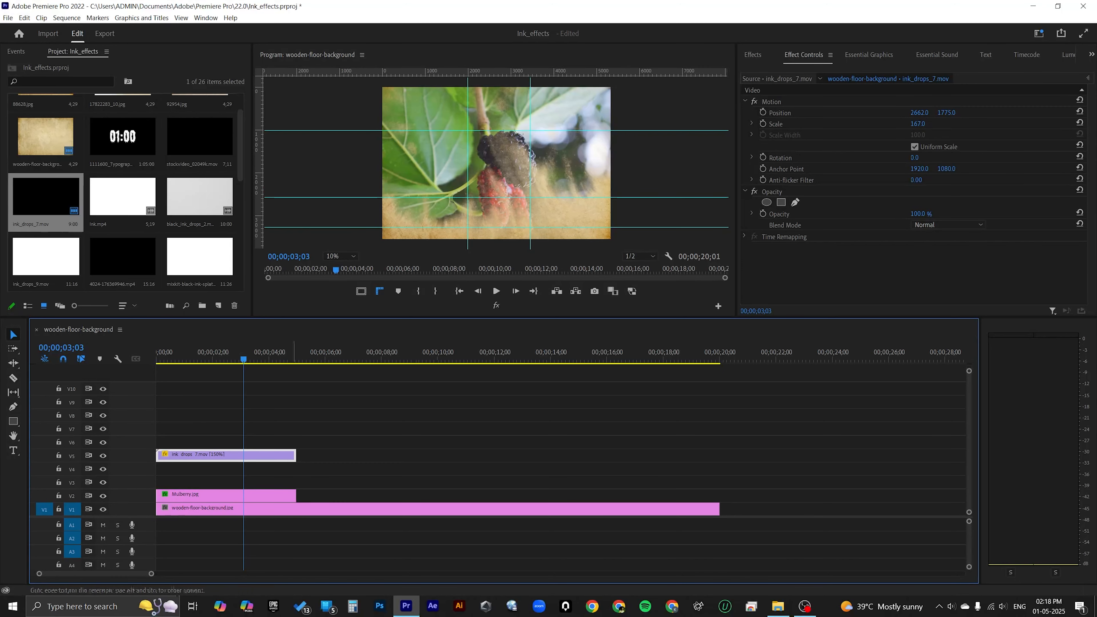
pyautogui.click(753, 55)
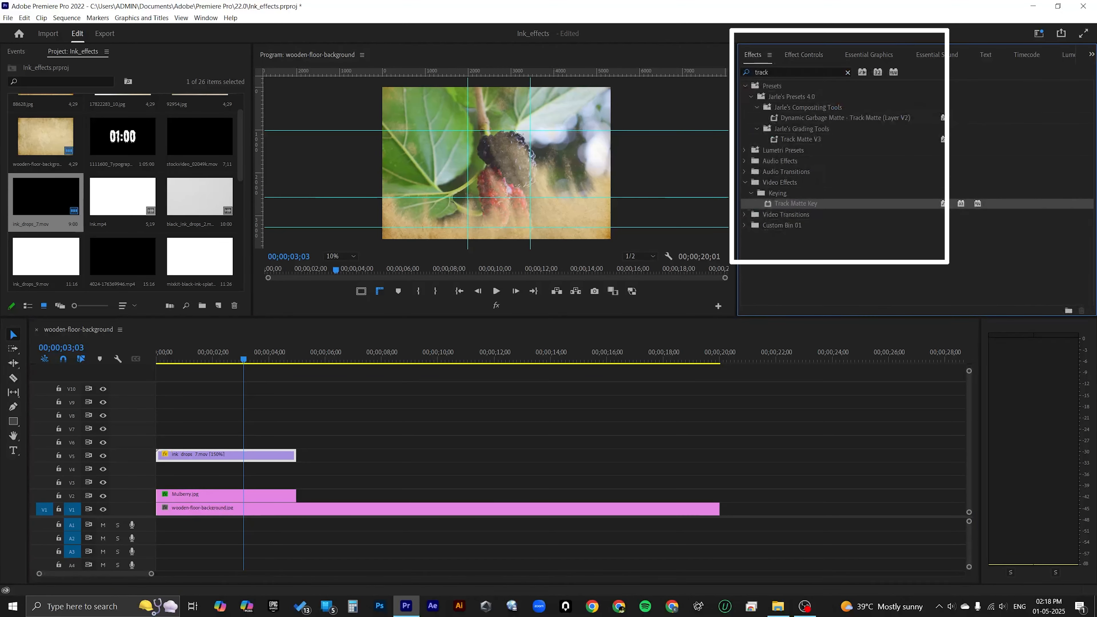
pyautogui.click(795, 73)
pyautogui.write('tr')
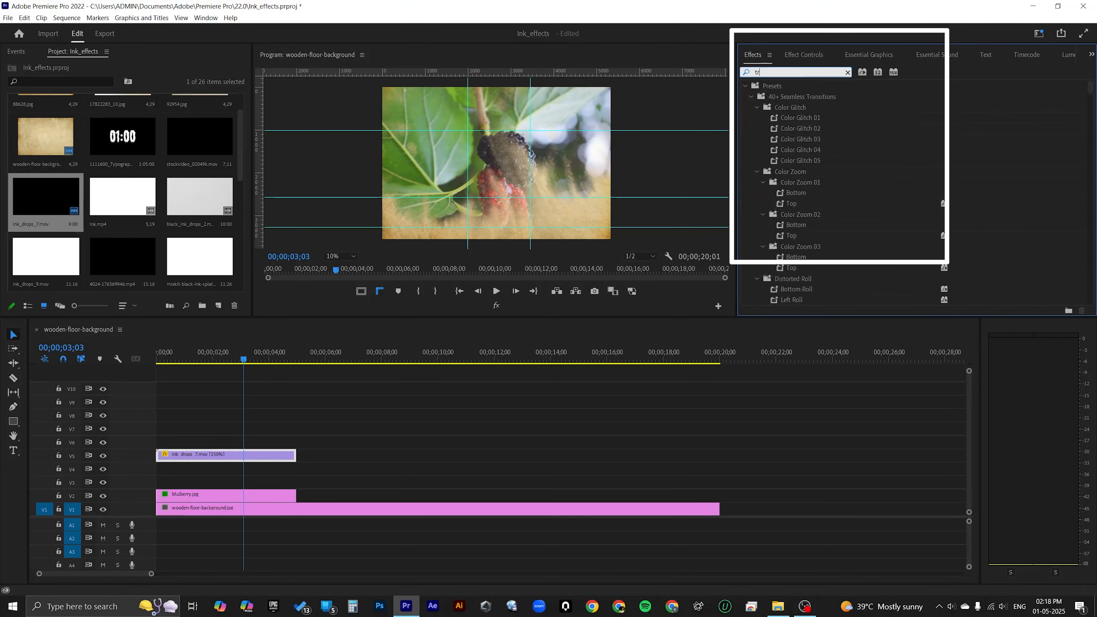
pyautogui.write('ansfor')
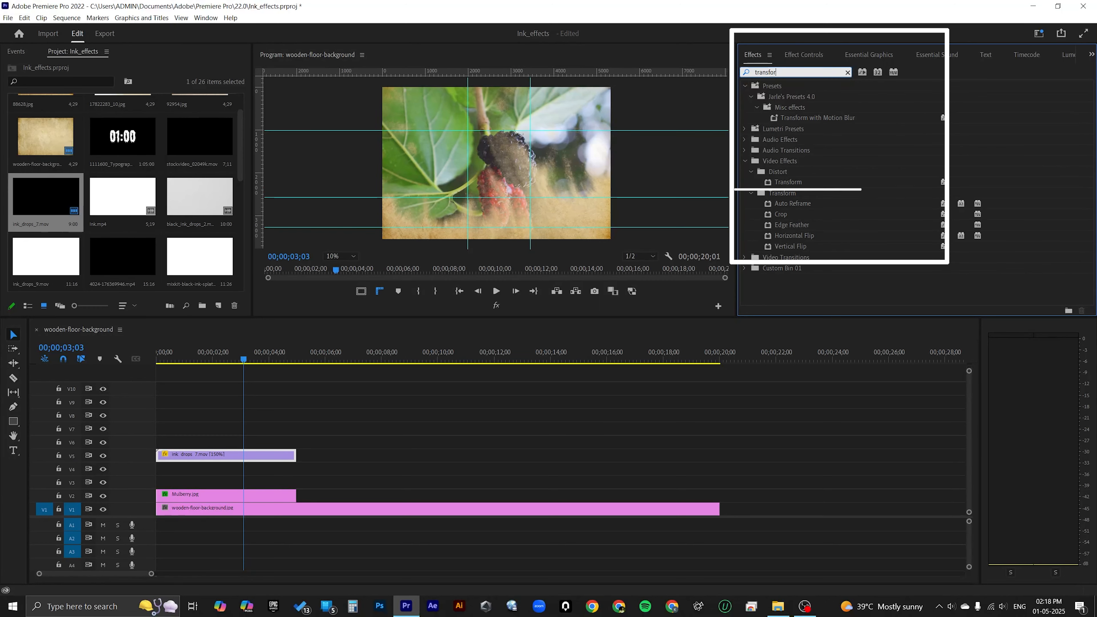
pyautogui.click(788, 182)
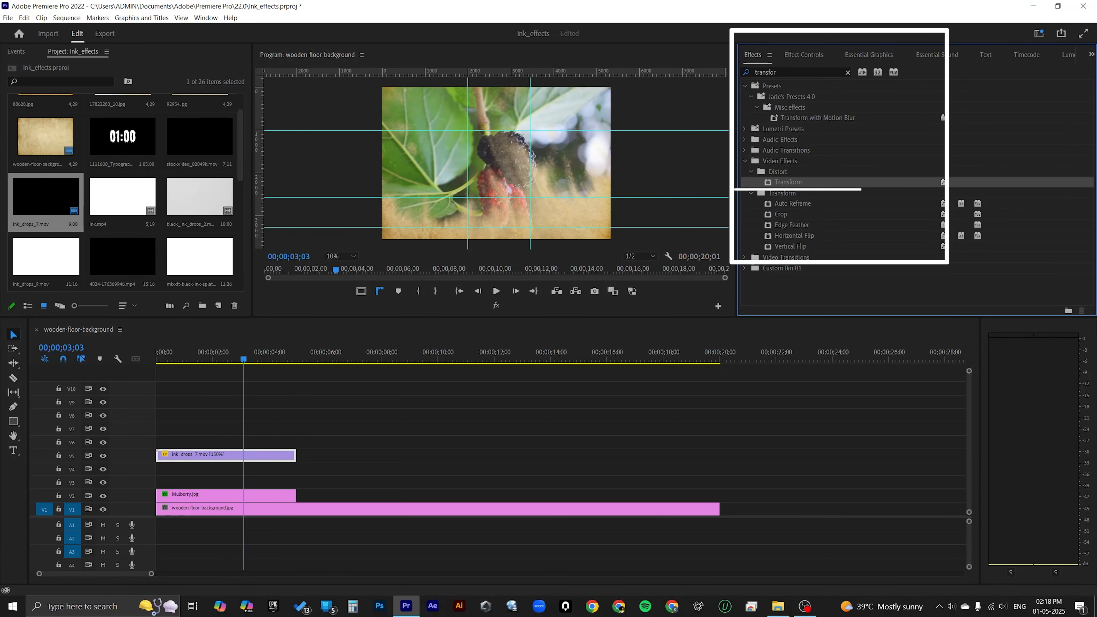
pyautogui.moveTo(788, 182); pyautogui.dragTo(286, 456)
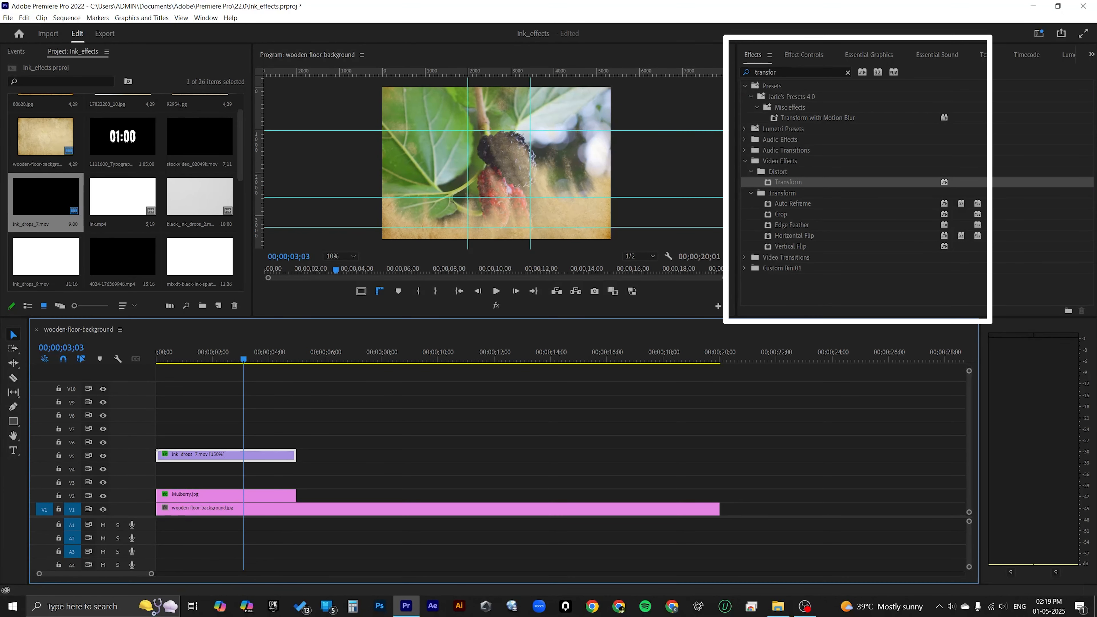
# Step: In the ink clip's Transform effect, set the scale to 134 and the position to 2760, 1459
pyautogui.click(804, 55)
pyautogui.scroll(-2, 860, 195)
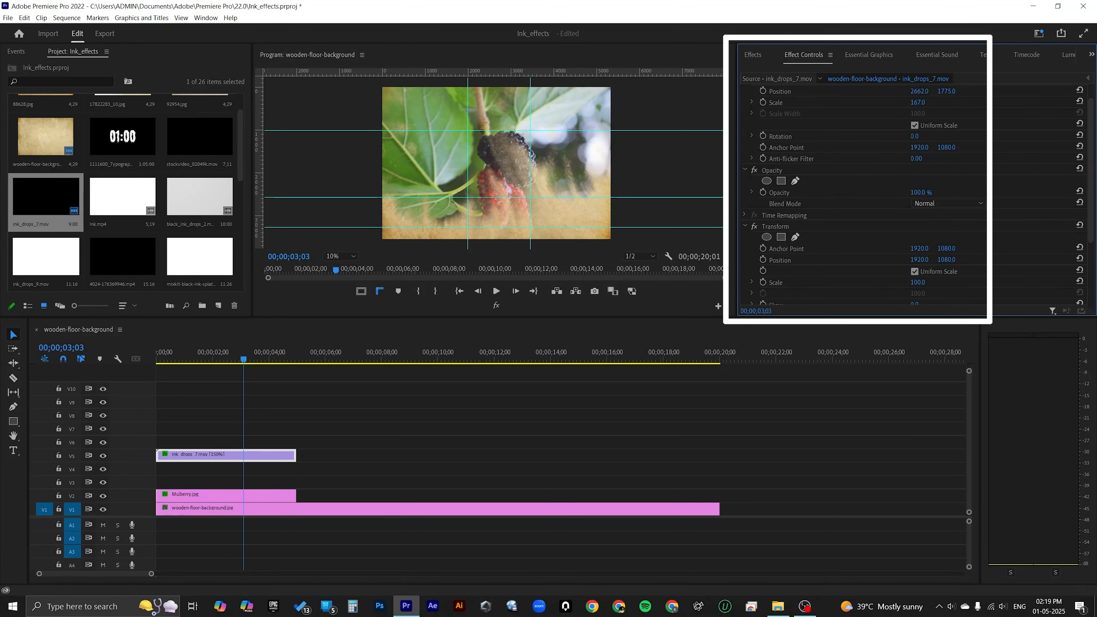
pyautogui.scroll(-1, 859, 194)
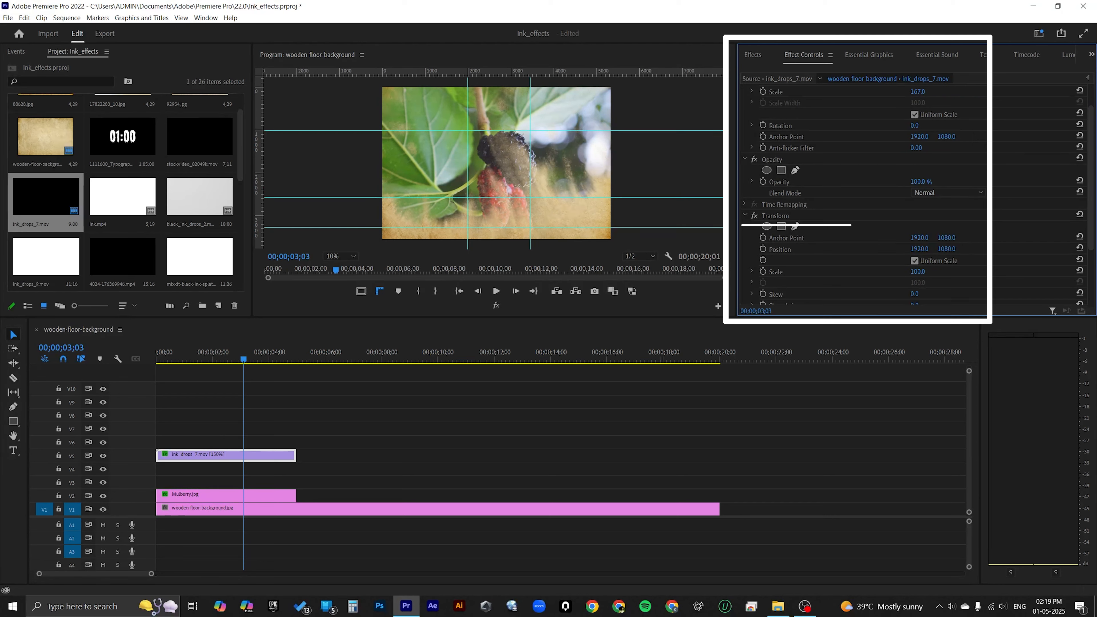
pyautogui.moveTo(918, 272); pyautogui.dragTo(933, 271)
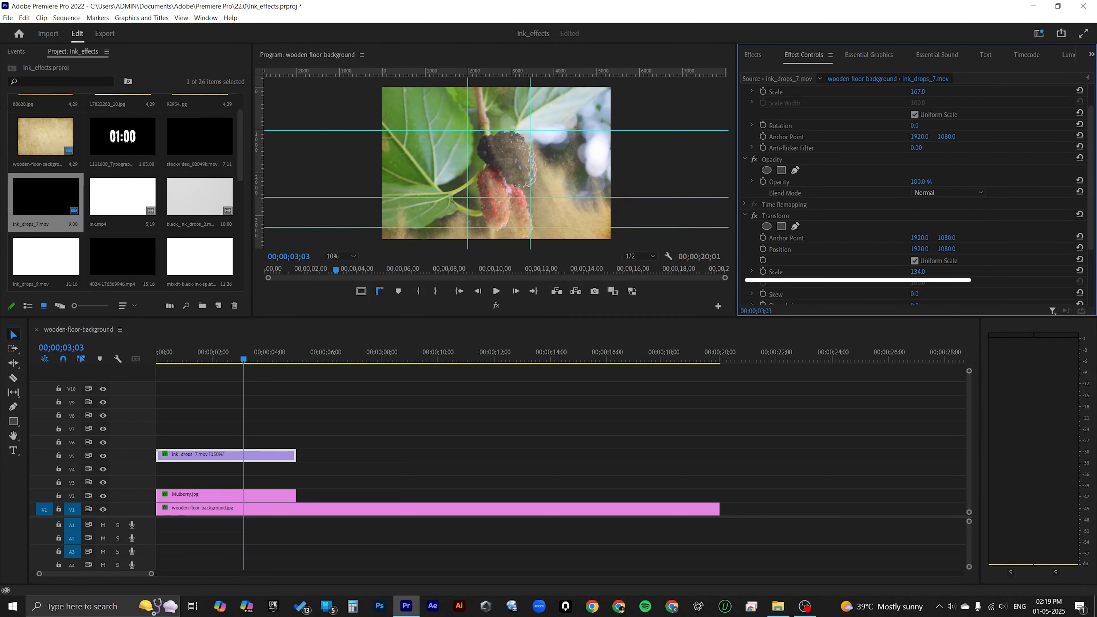
pyautogui.moveTo(919, 249); pyautogui.dragTo(1079, 249)
pyautogui.moveTo(946, 250); pyautogui.dragTo(1080, 250)
# Step: Play the sequence from the start to check the enlarged and repositioned ink reveal
pyautogui.moveTo(244, 359); pyautogui.dragTo(156, 359)
pyautogui.click(496, 291)
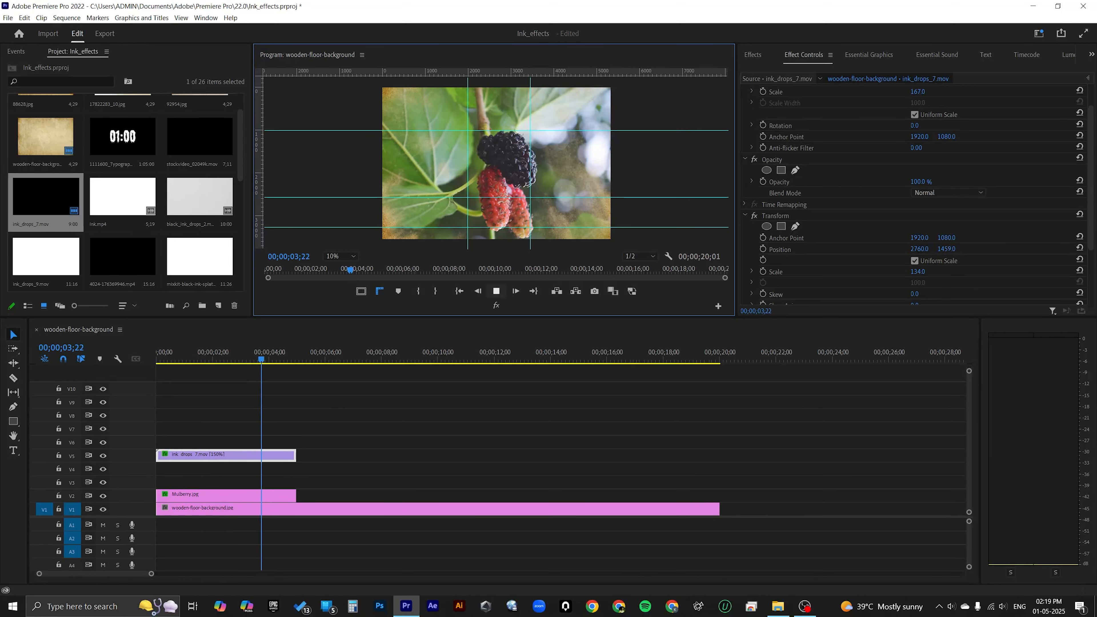
pyautogui.press('space')
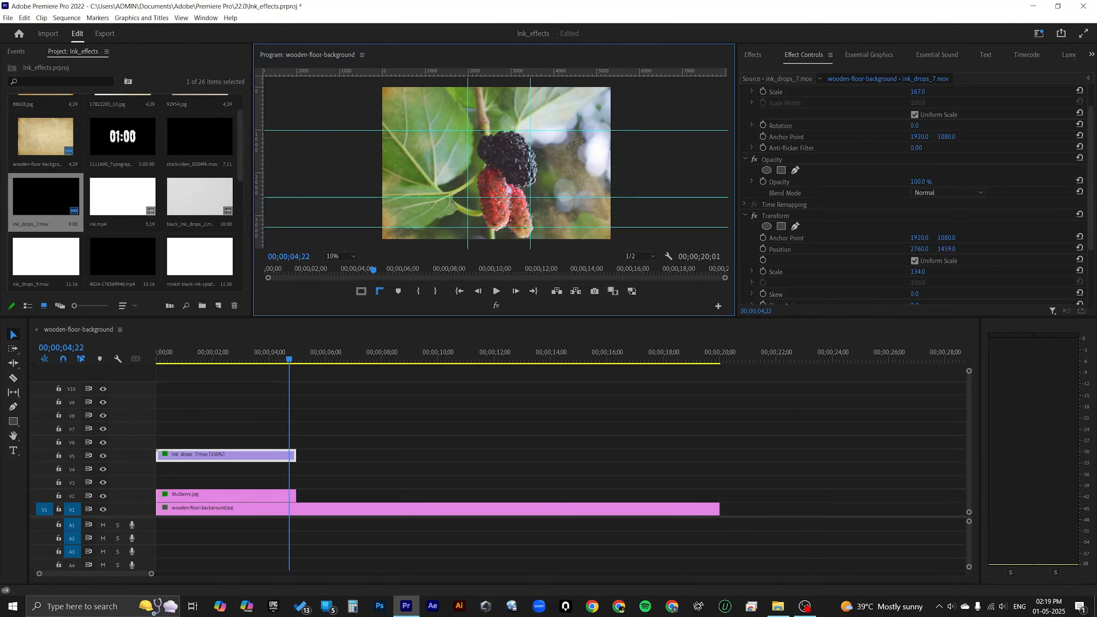
# Step: Place DSC_1242.JPG from the project media on track V2 directly after the Mulberry.jpg clip
pyautogui.scroll(-5, 125, 190)
pyautogui.moveTo(45, 178)
pyautogui.mouseDown()
pyautogui.moveTo(395, 456)
pyautogui.moveTo(333, 470)
pyautogui.moveTo(300, 483)
pyautogui.moveTo(302, 496)
pyautogui.mouseUp()
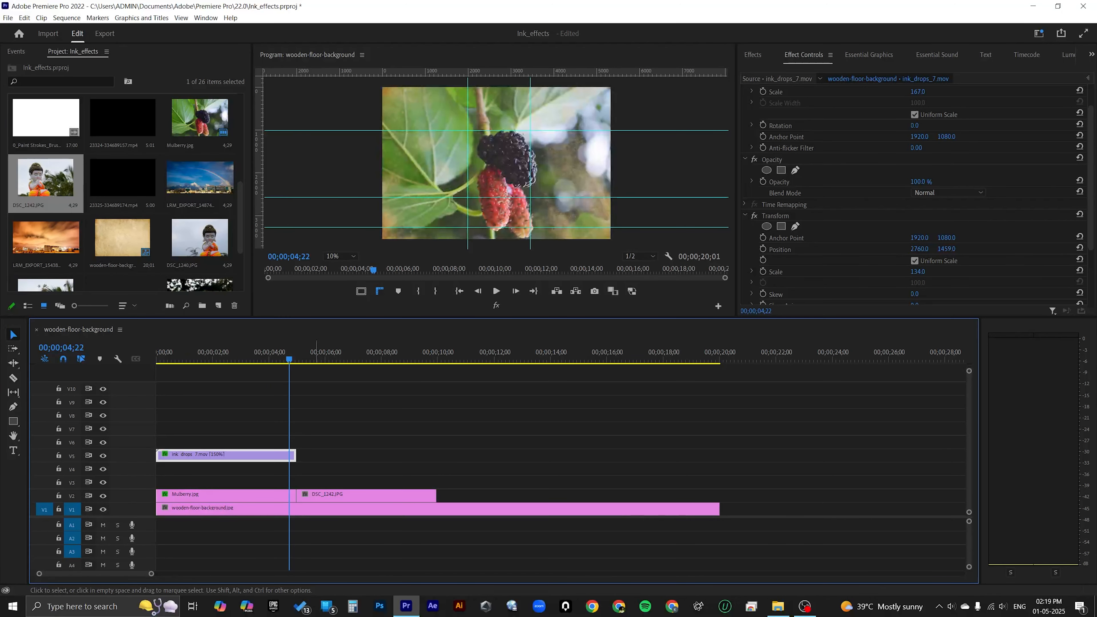
pyautogui.scroll(5, 125, 194)
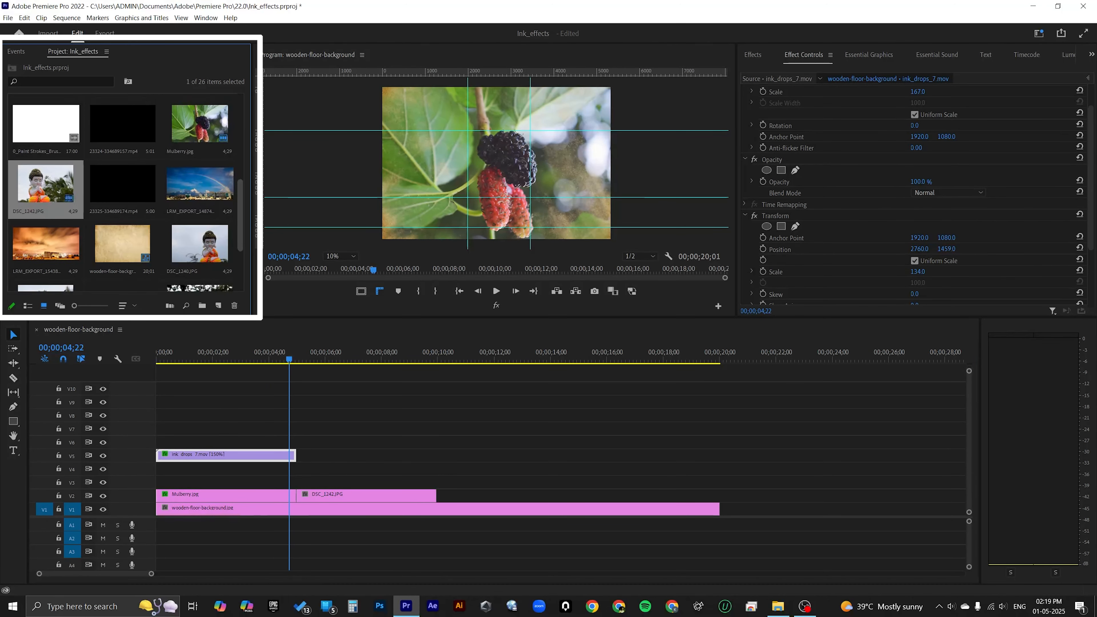
# Step: Place the 0_Paint Strokes_Brush Strokes clip on V5 directly after ink_drops_7.mov and trim its excess beyond the end of DSC_1242.JPG
pyautogui.scroll(-3, 125, 195)
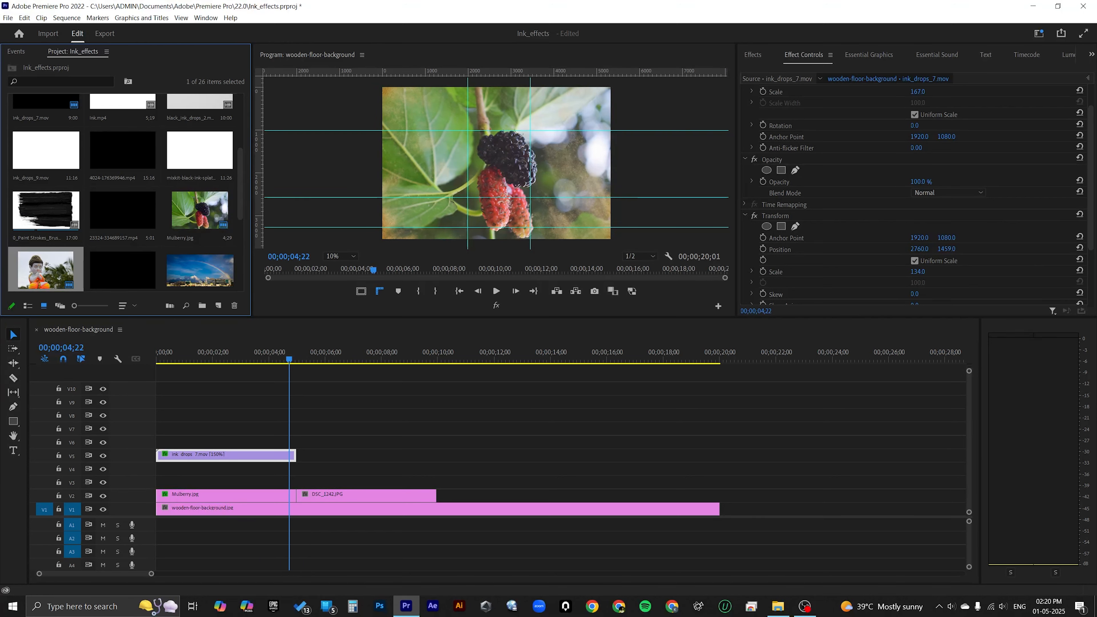
pyautogui.moveTo(47, 210)
pyautogui.mouseDown()
pyautogui.moveTo(306, 375)
pyautogui.moveTo(315, 440)
pyautogui.moveTo(298, 455)
pyautogui.mouseUp()
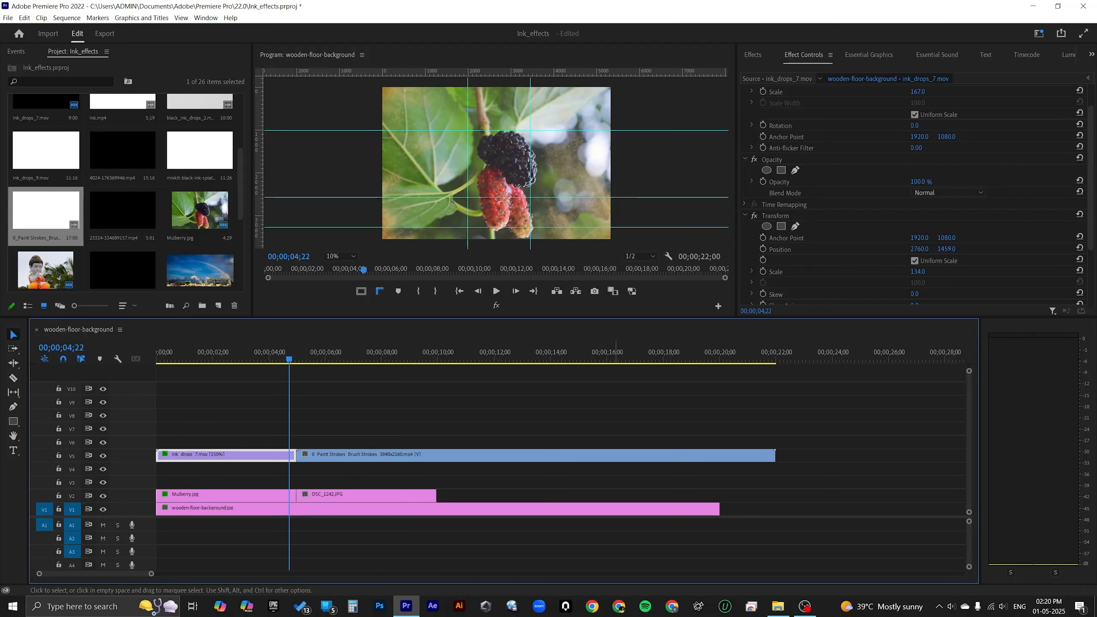
pyautogui.click(335, 354)
pyautogui.moveTo(335, 355)
pyautogui.mouseDown()
pyautogui.moveTo(601, 354)
pyautogui.moveTo(324, 355)
pyautogui.moveTo(437, 354)
pyautogui.mouseUp()
pyautogui.click(497, 291)
pyautogui.press('c')
pyautogui.click(437, 455)
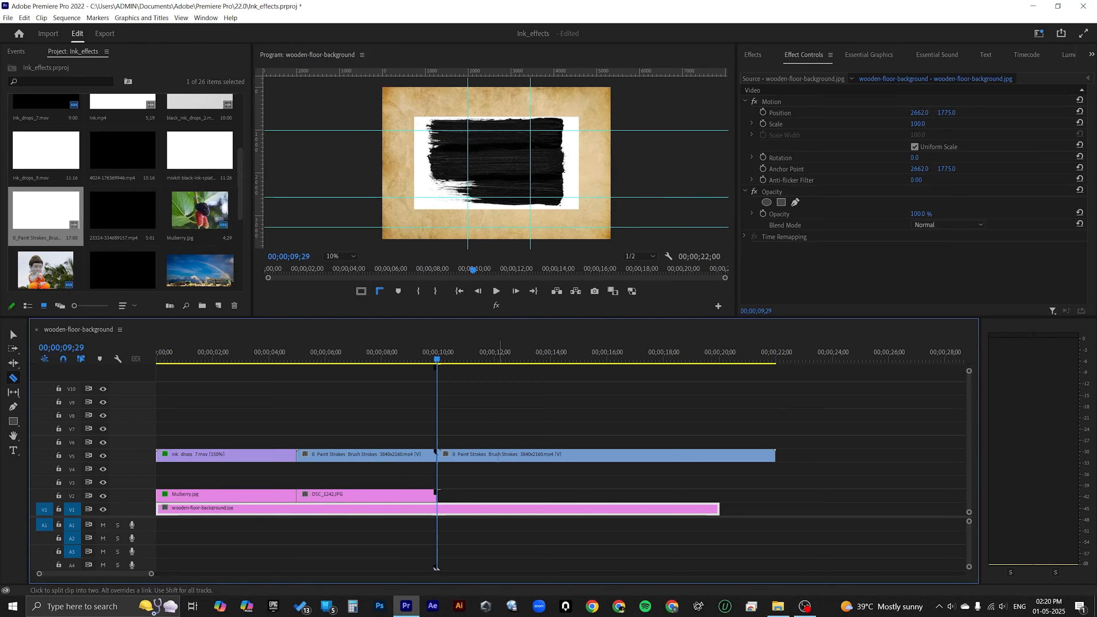
pyautogui.press('v')
pyautogui.click(530, 456)
pyautogui.press('Delete')
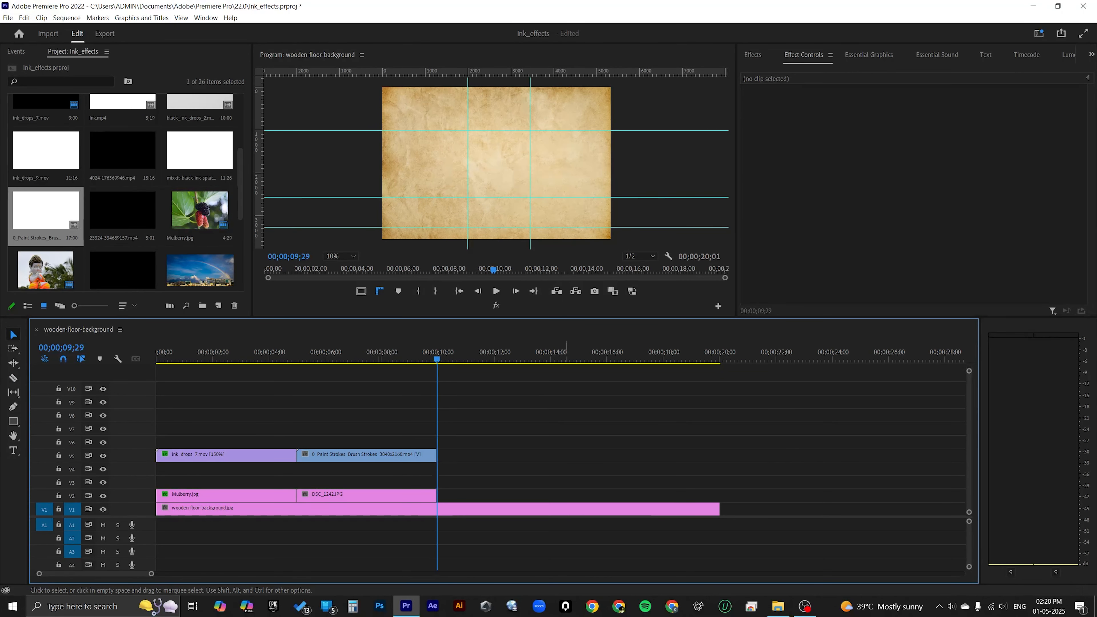
# Step: Scale up the brush strokes clip on V5 until it fills the frame
pyautogui.click(337, 355)
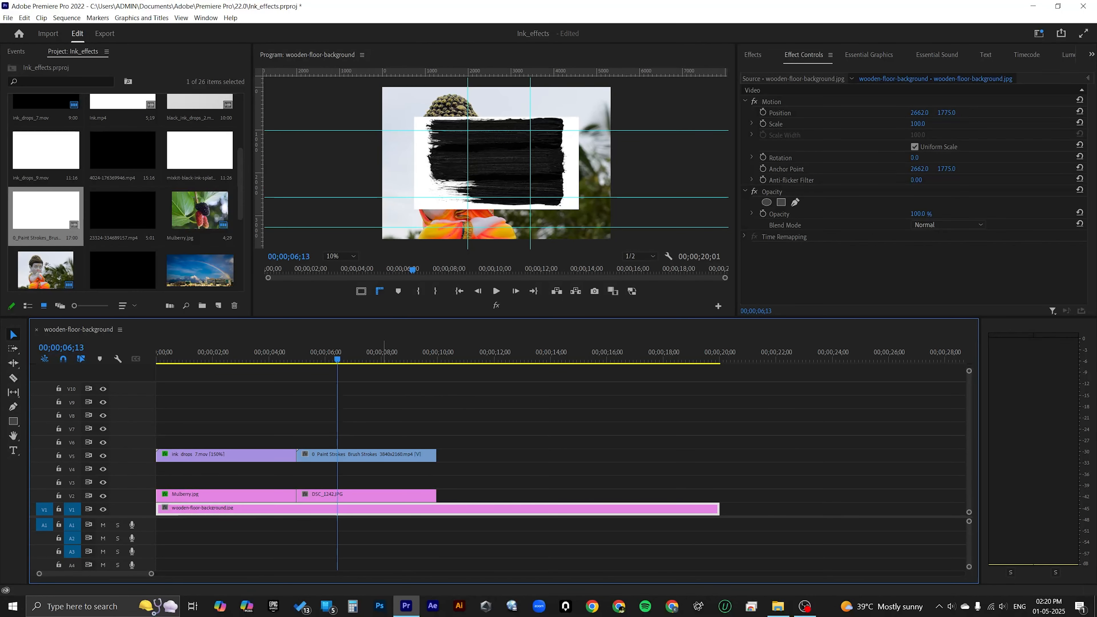
pyautogui.doubleClick(372, 455)
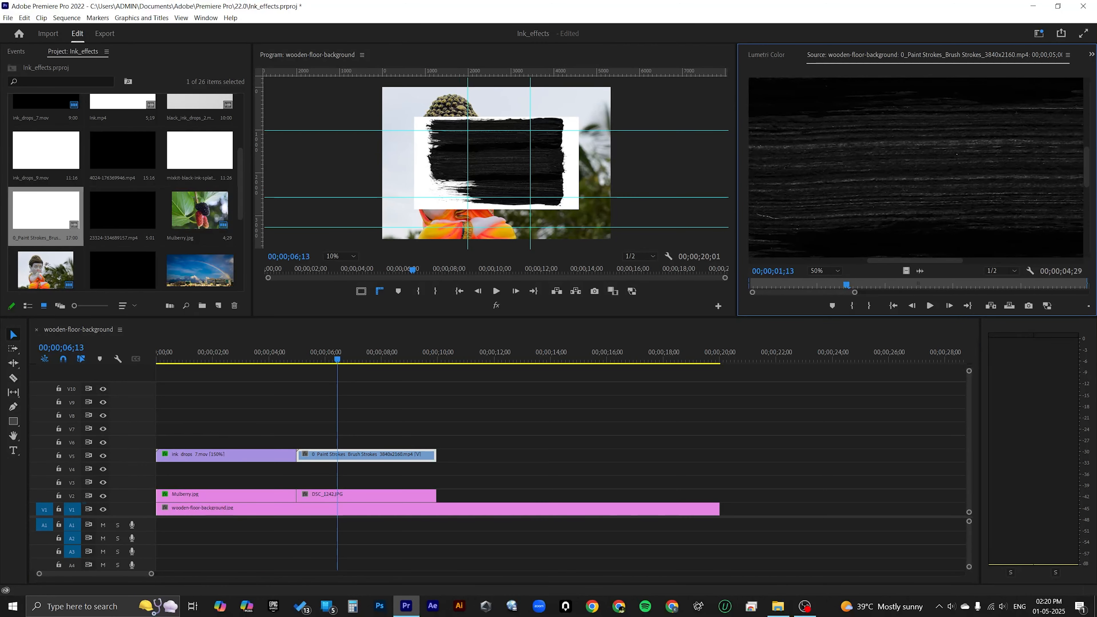
pyautogui.click(779, 55)
pyautogui.scroll(2, 778, 54)
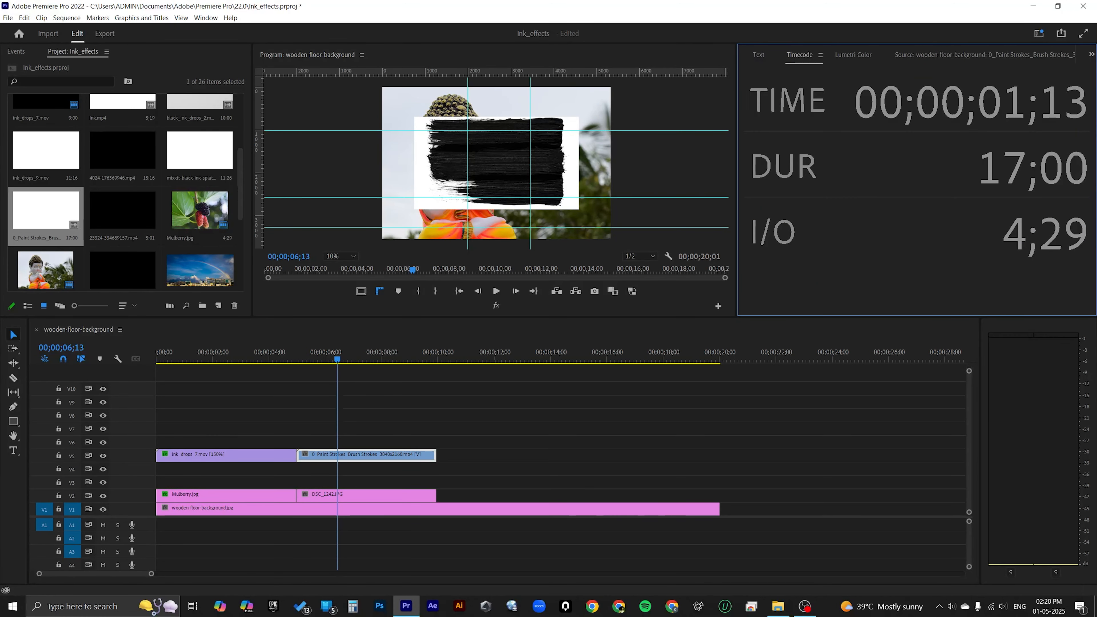
pyautogui.scroll(3, 779, 55)
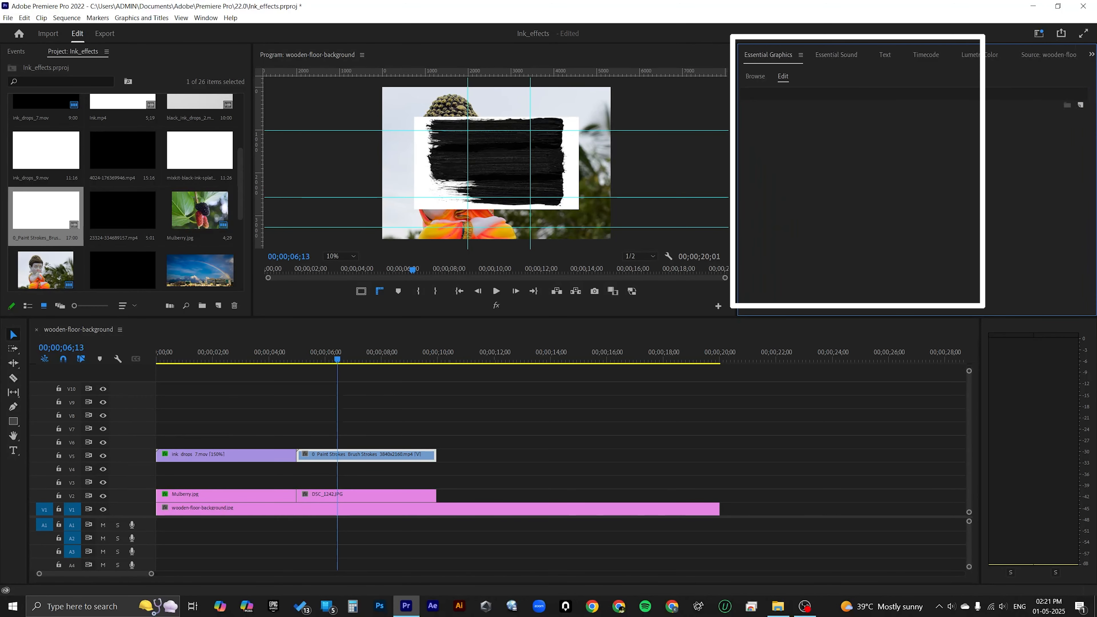
pyautogui.moveTo(917, 124); pyautogui.dragTo(948, 124)
# Step: Find the Track Matte Key effect and apply it to DSC_1242.JPG, using Video 5 as the matte and compositing with Matte Luma
pyautogui.scroll(1, 779, 55)
pyautogui.click(796, 73)
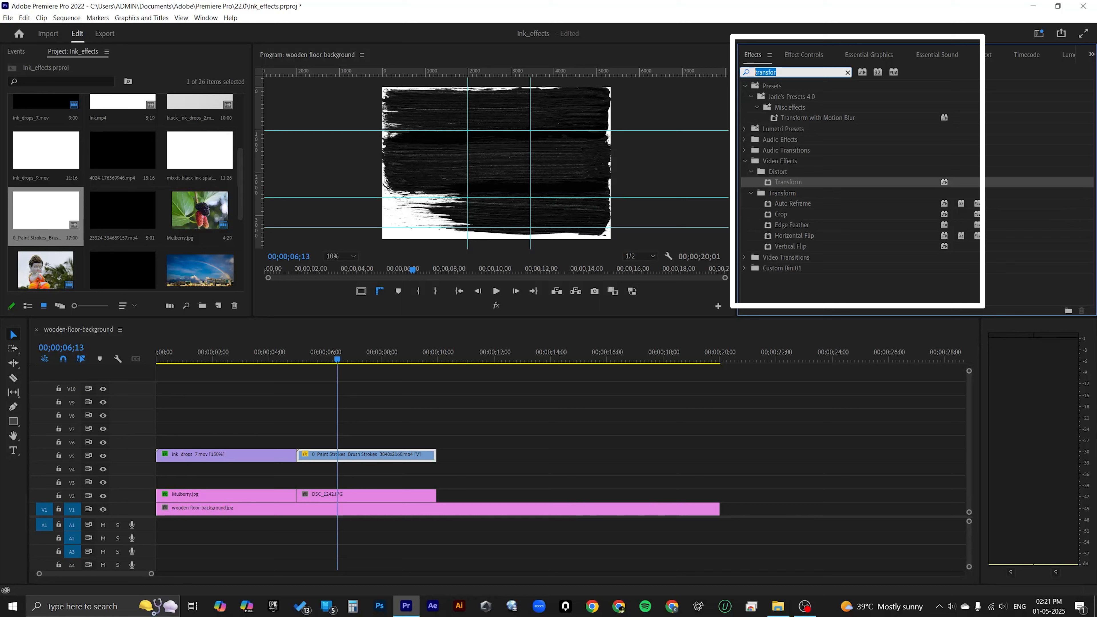
pyautogui.write('track')
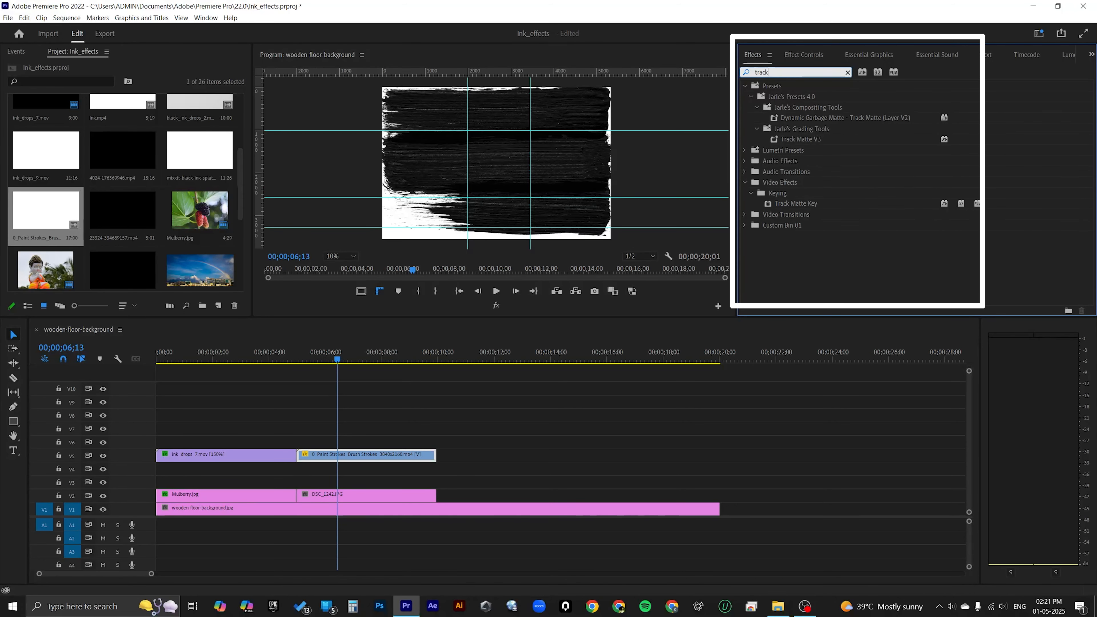
pyautogui.moveTo(795, 203); pyautogui.dragTo(331, 495)
pyautogui.click(803, 54)
# Step: Play the second photo's section to check the brush stroke reveal
pyautogui.click(484, 510)
pyautogui.click(496, 291)
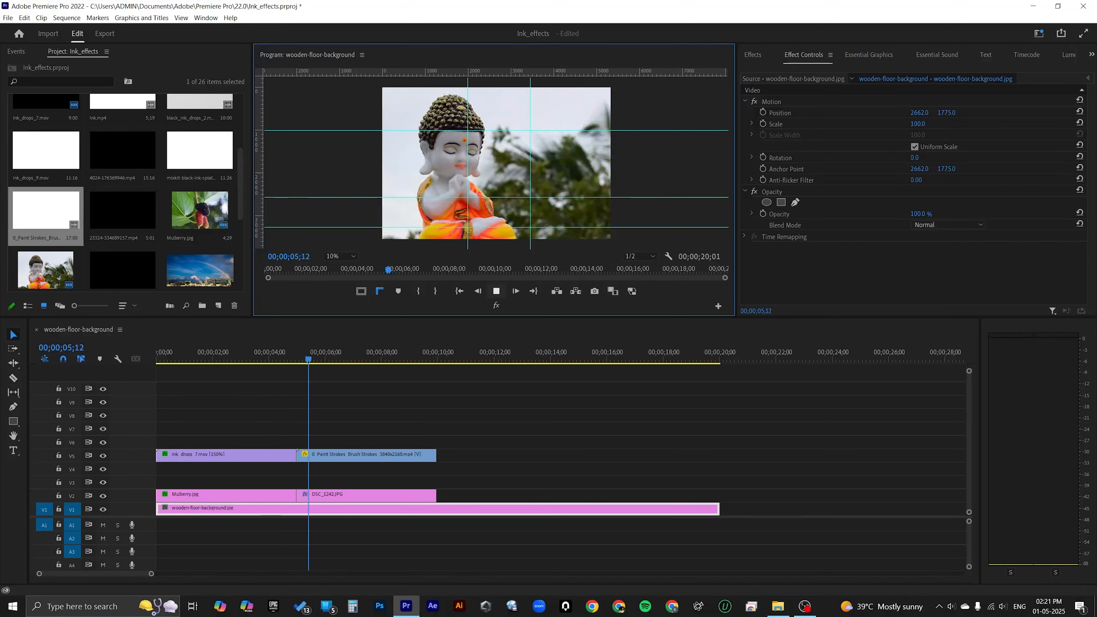
pyautogui.click(496, 291)
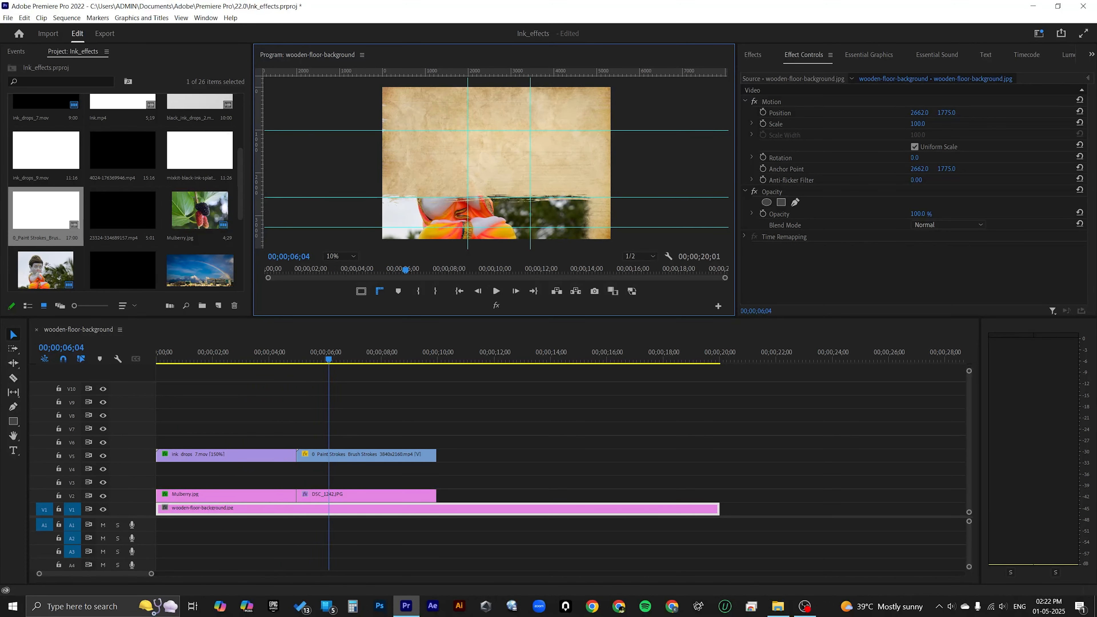
# Step: Reverse the track matte on DSC_1242.JPG and play the section to check the reveal
pyautogui.click(338, 496)
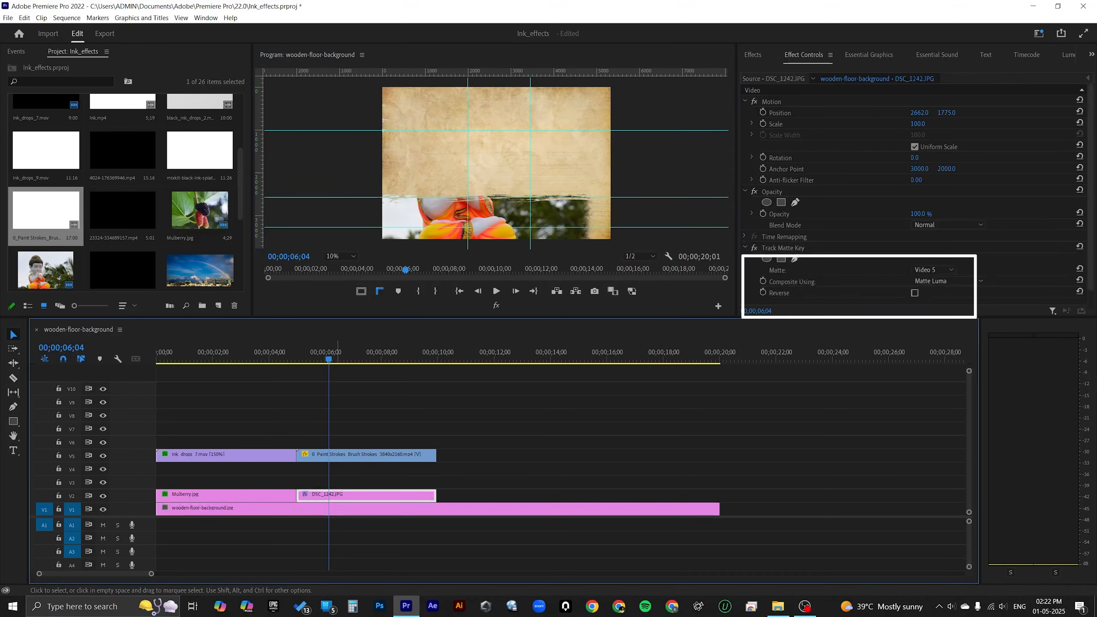
pyautogui.click(915, 293)
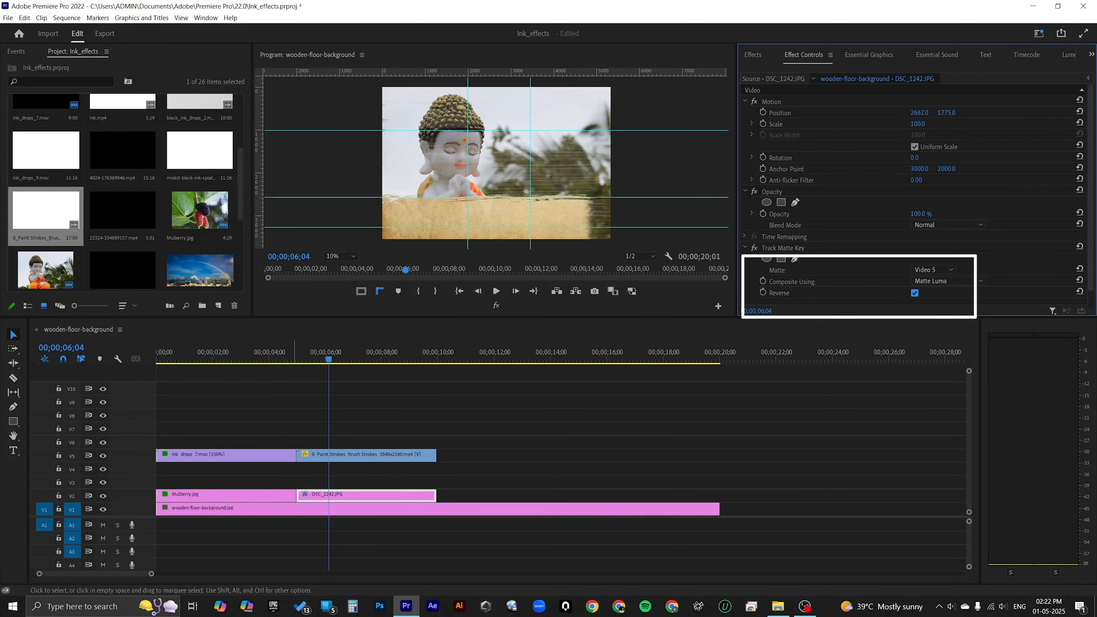
pyautogui.click(292, 354)
pyautogui.click(496, 290)
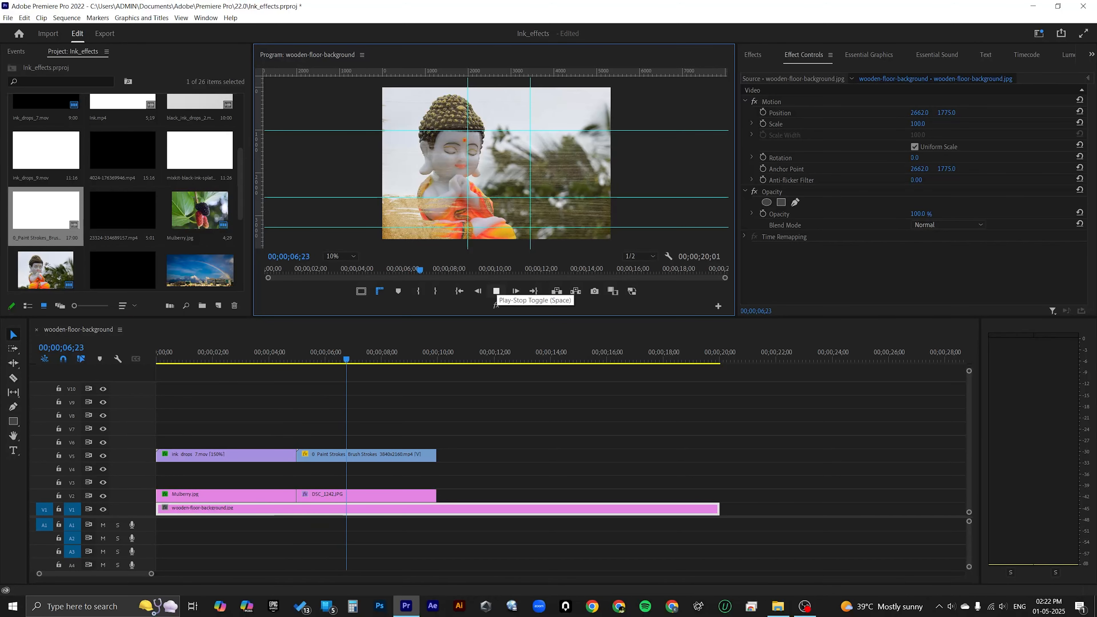
pyautogui.click(496, 291)
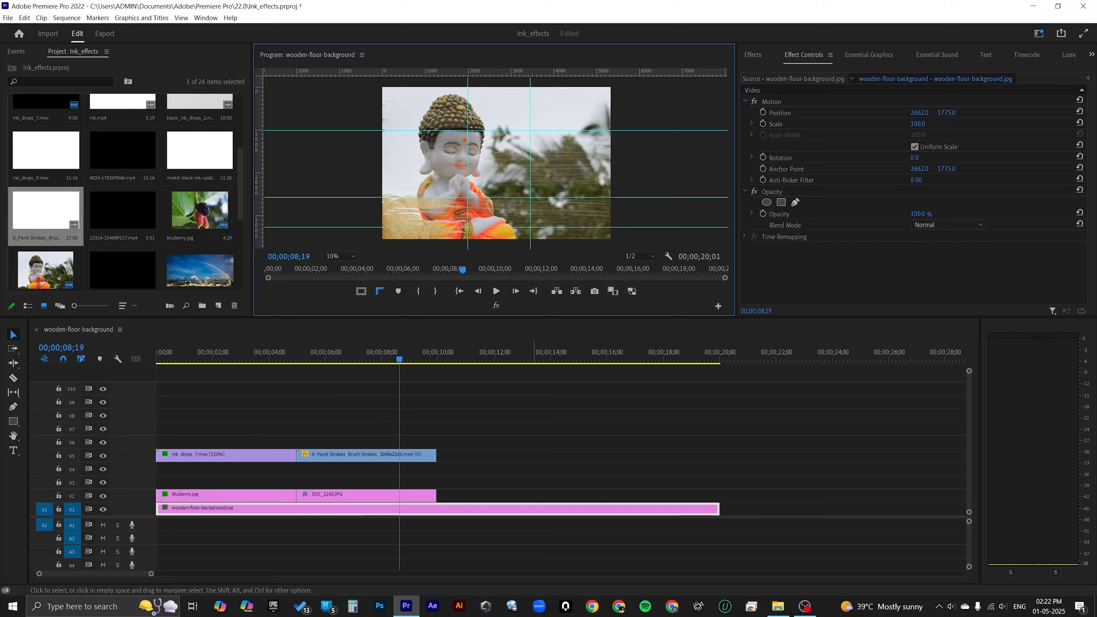
# Step: Delete the brush strokes clip from V5 and DSC_1242.JPG from V2
pyautogui.click(460, 509)
pyautogui.moveTo(459, 438)
pyautogui.mouseDown()
pyautogui.moveTo(429, 473)
pyautogui.moveTo(299, 494)
pyautogui.moveTo(405, 497)
pyautogui.mouseUp()
pyautogui.press('Delete')
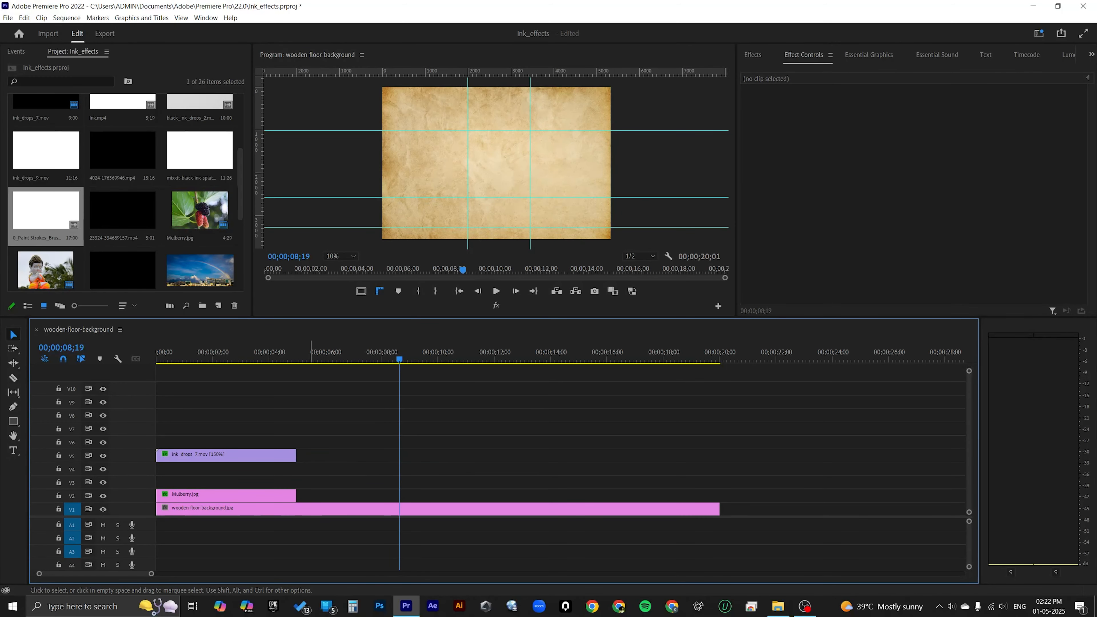
# Step: Place PSX_20191221_210035.jpg from the project media on V2 directly after Mulberry.jpg
pyautogui.scroll(-3, 125, 192)
pyautogui.scroll(-1, 125, 192)
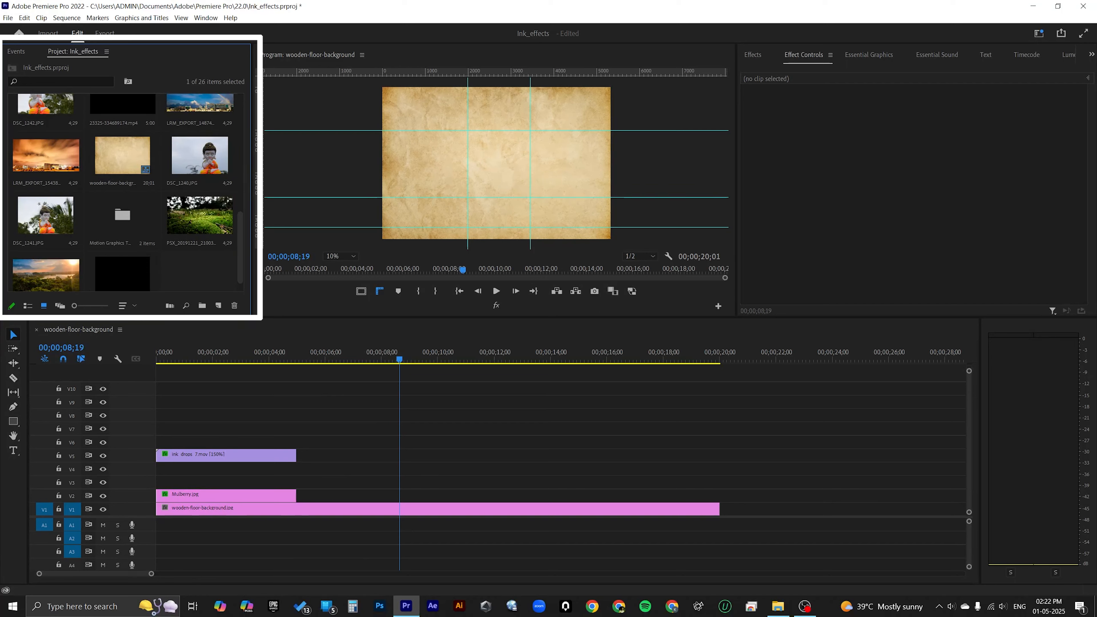
pyautogui.click(199, 216)
pyautogui.moveTo(200, 216); pyautogui.dragTo(303, 495)
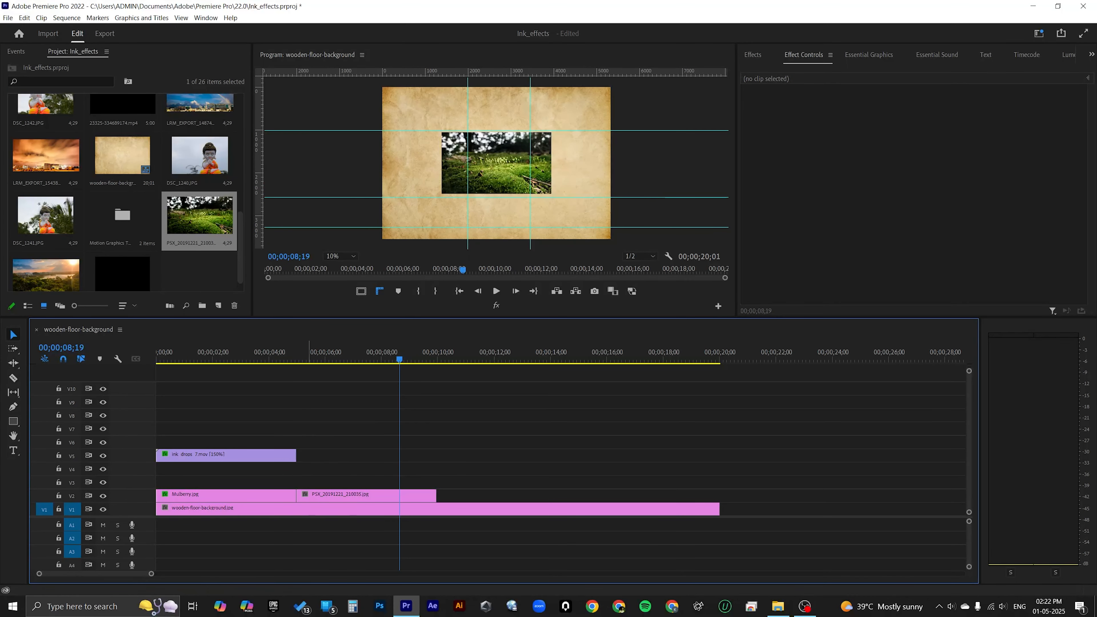
# Step: Set the scale of PSX_20191221_210035.jpg to 248 so it fills the frame
pyautogui.moveTo(298, 355); pyautogui.dragTo(299, 358)
pyautogui.click(367, 495)
pyautogui.moveTo(917, 124); pyautogui.dragTo(981, 124)
# Step: Place the mixkit-black-ink-splattered clip from the project media on V5 directly after ink_drops_7.mov
pyautogui.scroll(8, 199, 216)
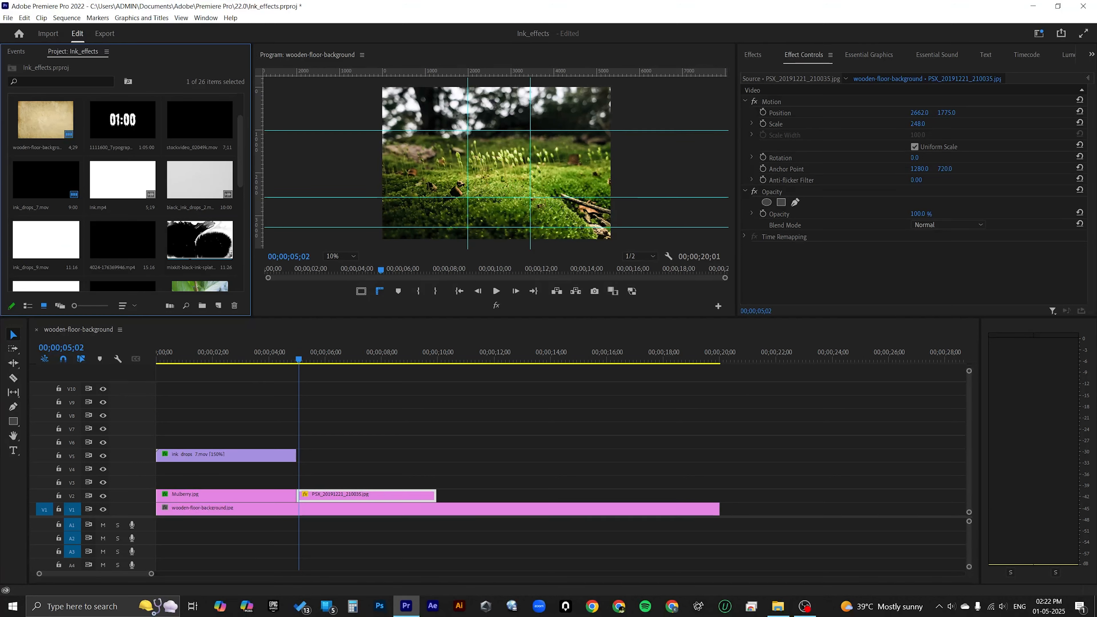
pyautogui.moveTo(199, 239)
pyautogui.mouseDown()
pyautogui.moveTo(363, 391)
pyautogui.moveTo(298, 456)
pyautogui.mouseUp()
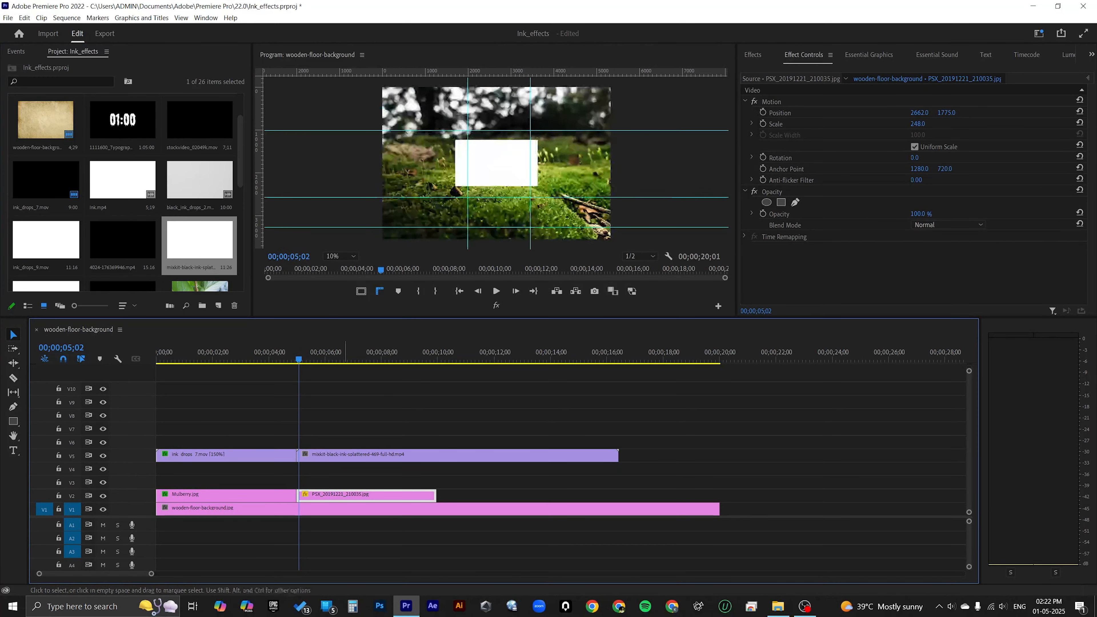